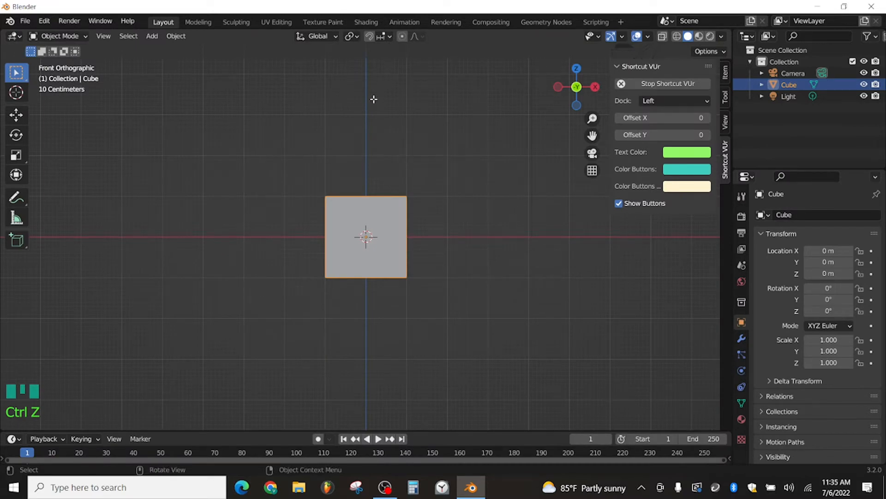
Step: In Edit Mode, raise the cube's whole mesh along Z until its base sits level with the object origin
key("Tab")
key("g")
key("z")
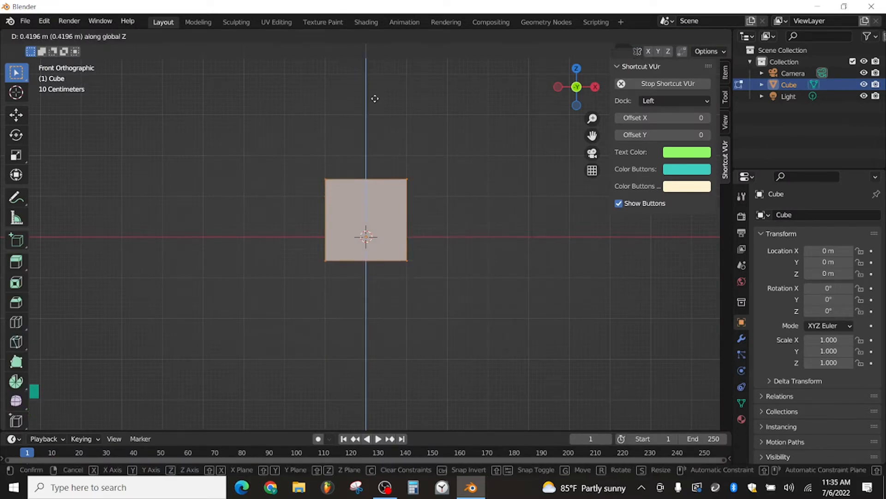
left_click(370, 95)
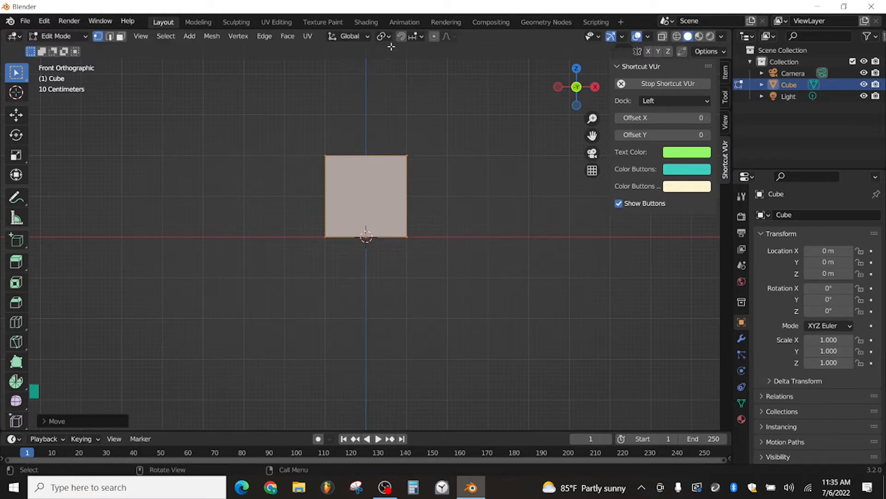
Step: Add a Mirror modifier on the X axis to the cube
left_click(741, 338)
left_click(782, 216)
left_click(648, 346)
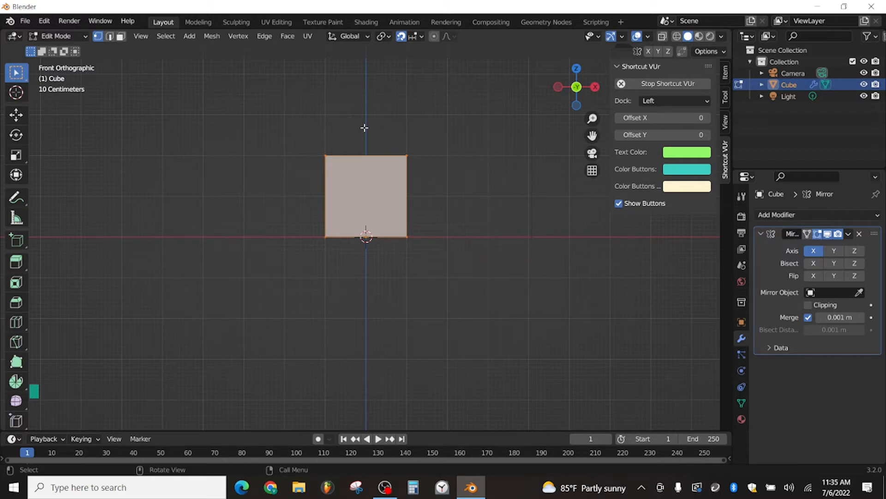
Step: With X-ray on, move the entire mesh along positive X until its inner side meets the mirror plane
key("alt+z")
key("a")
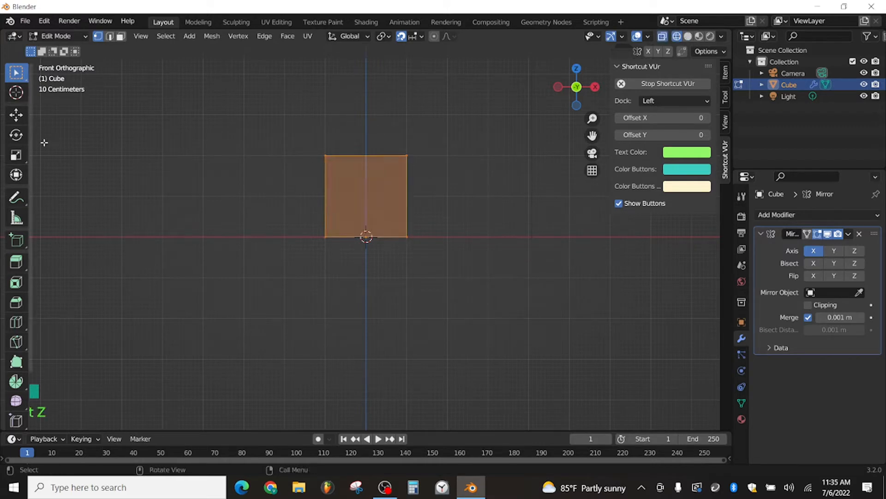
left_click_drag(31, 135, 51, 139)
key("g")
key("x")
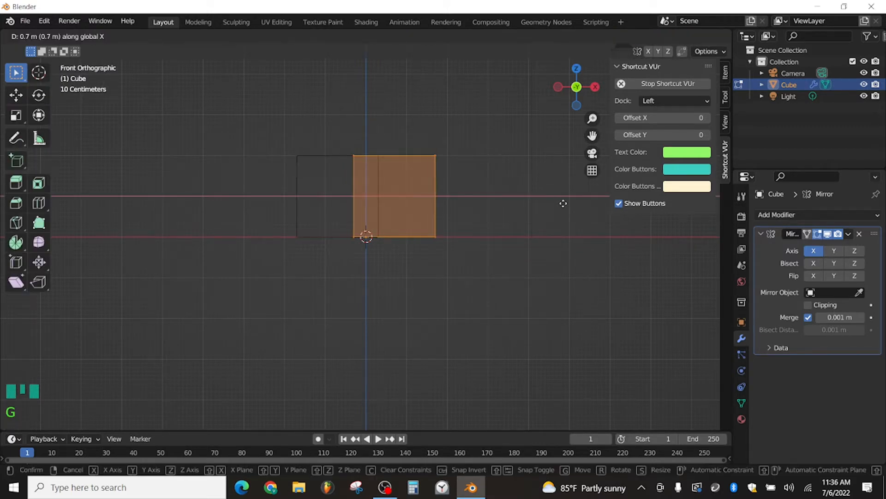
left_click(572, 201)
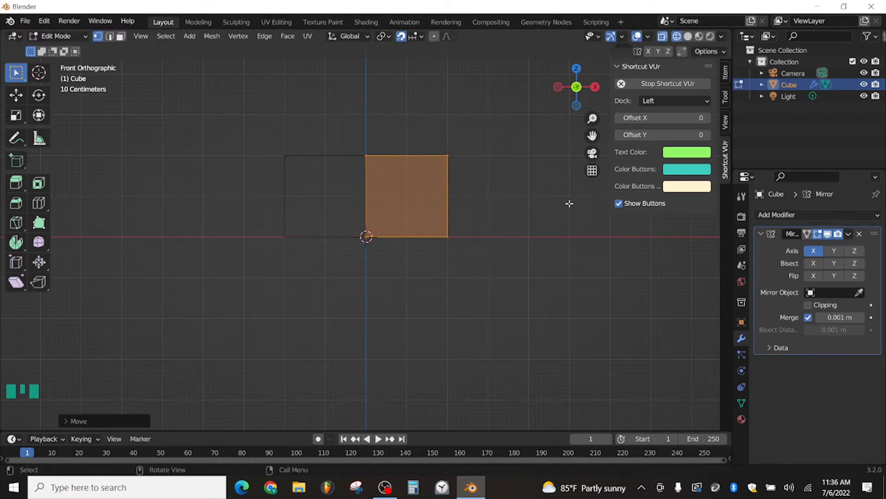
Step: Raise the top vertices of the block 3 m along Z to make a tall box
left_click_drag(238, 130, 502, 178)
scroll(554, 139, "up", 2)
scroll(483, 136, "down", 3)
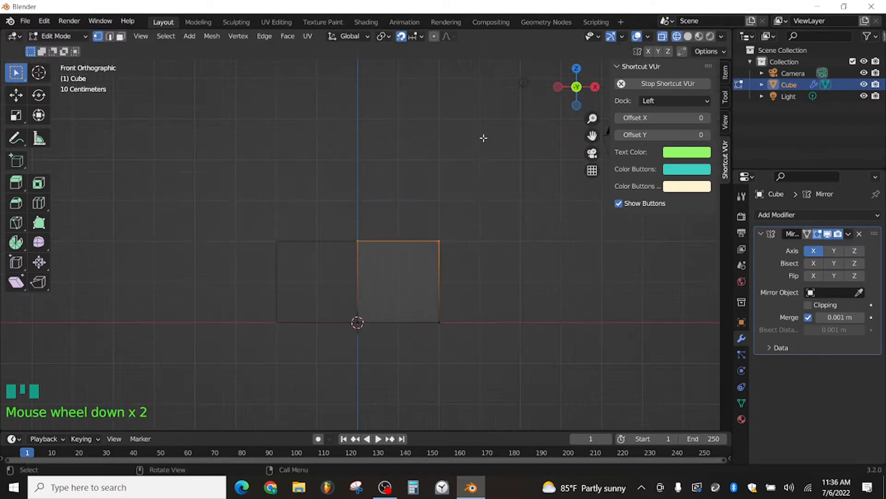
key("g")
key("z")
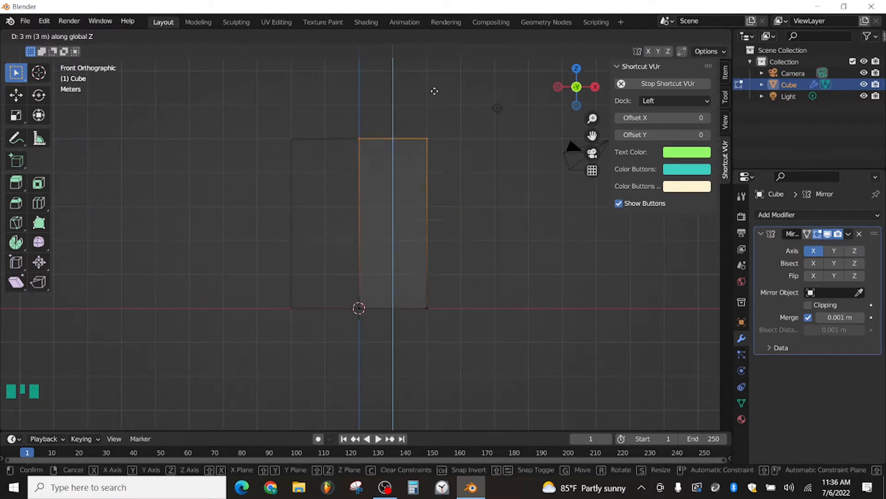
left_click(434, 91)
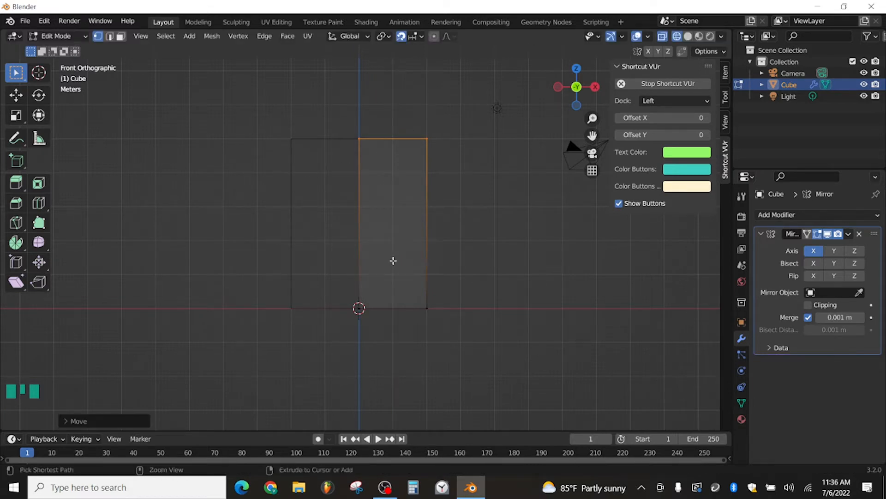
Step: Add one vertical loop cut to the box and slide it toward the mirror plane
key("ctrl+r")
left_click(383, 153)
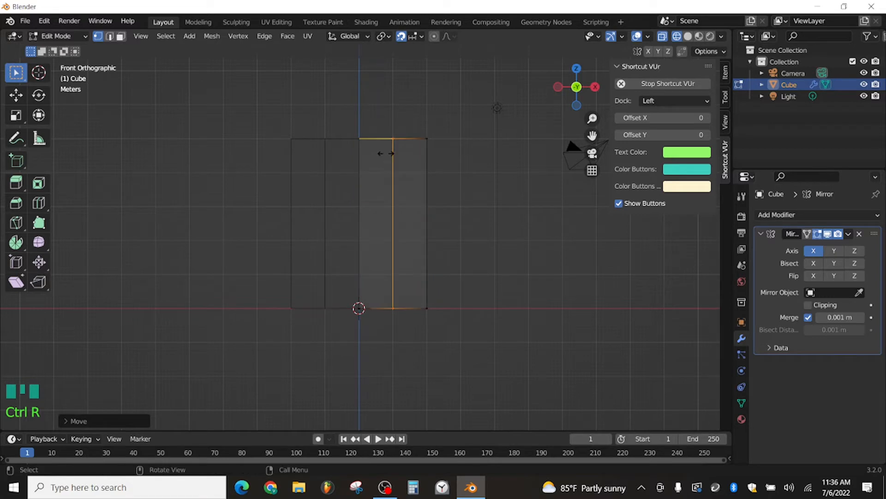
left_click(378, 154)
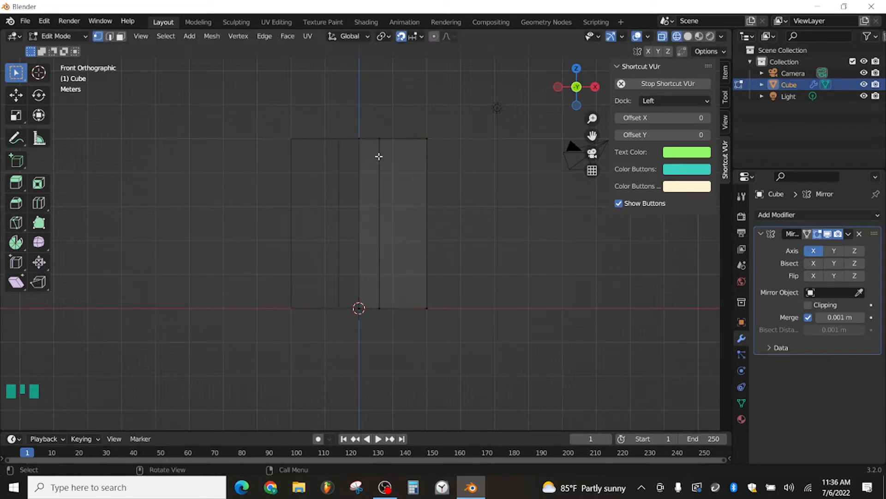
Step: Select the vertical edge loop in edge mode and edge-slide it closer to the mirror plane, leaving a narrow centre strip
key("2")
left_click(378, 155)
left_click(378, 155, "alt")
left_click(378, 155, "alt")
left_click(378, 154, "alt")
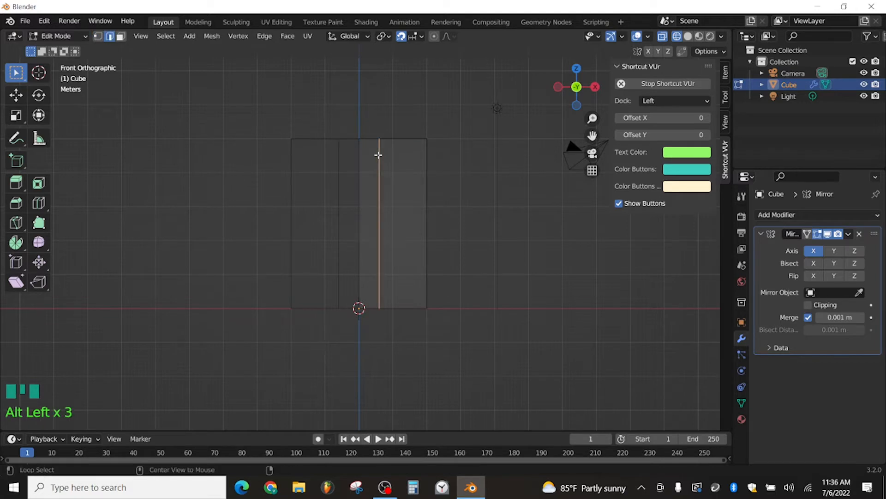
key("KP_1")
key("g")
key("g")
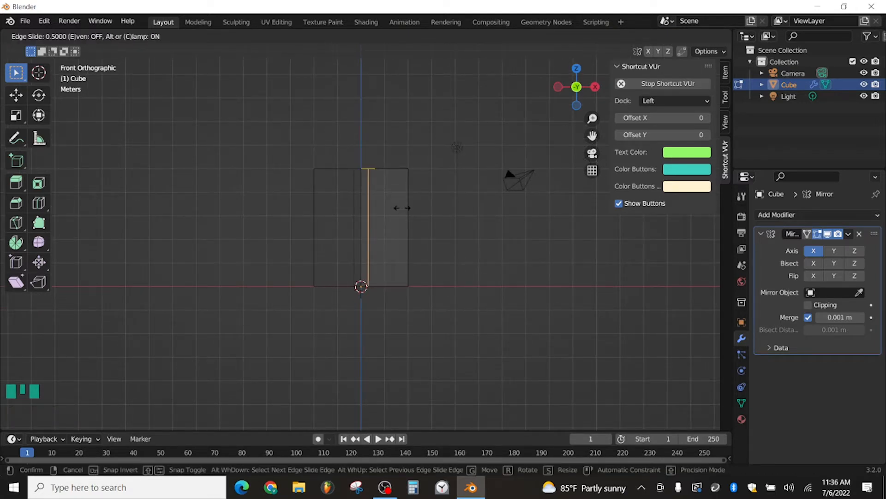
left_click(400, 208)
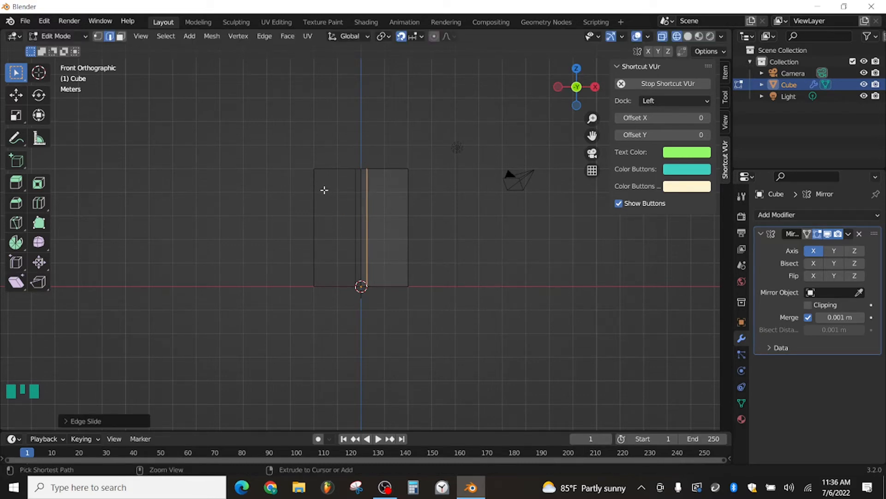
Step: Add two horizontal loop cuts and scale them apart along Z until they lie near the box's top and bottom edges
key("ctrl+r")
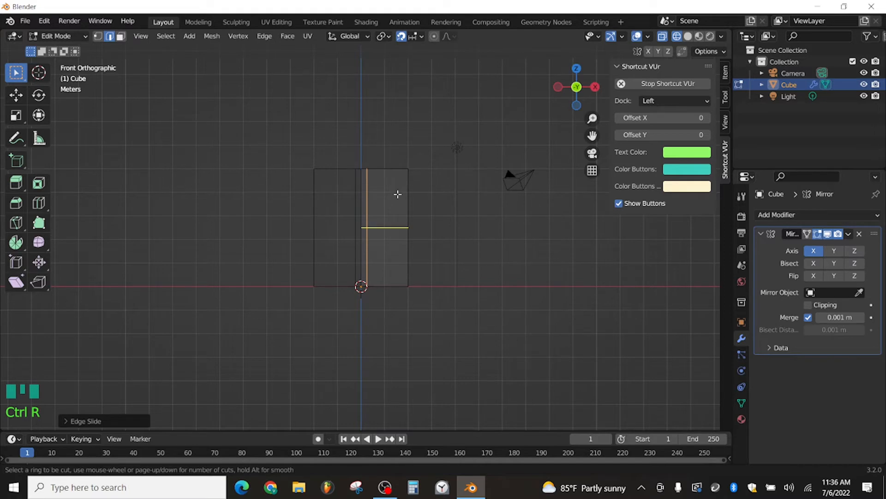
scroll(397, 195, "up", 1)
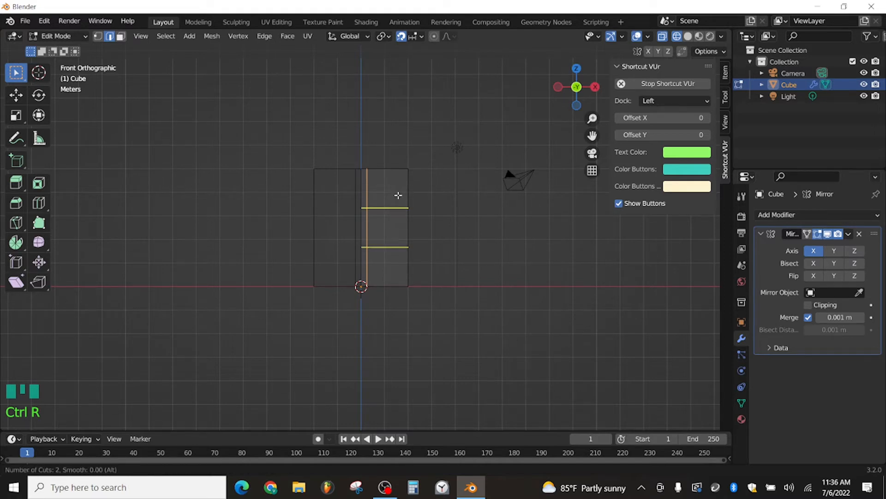
left_click(397, 193)
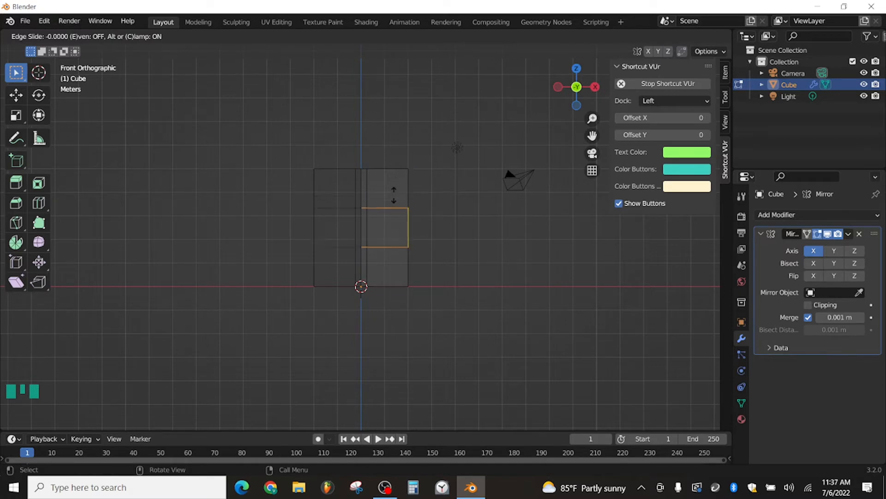
left_click(427, 199)
key("s")
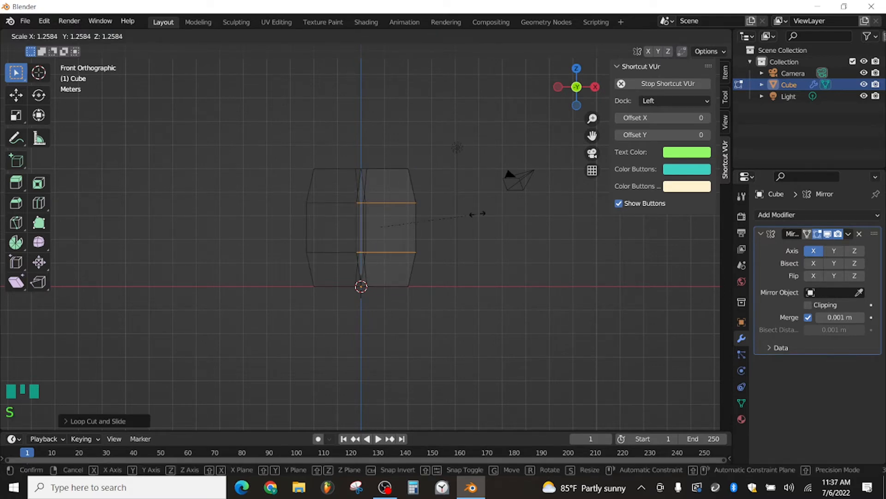
key("y")
key("z")
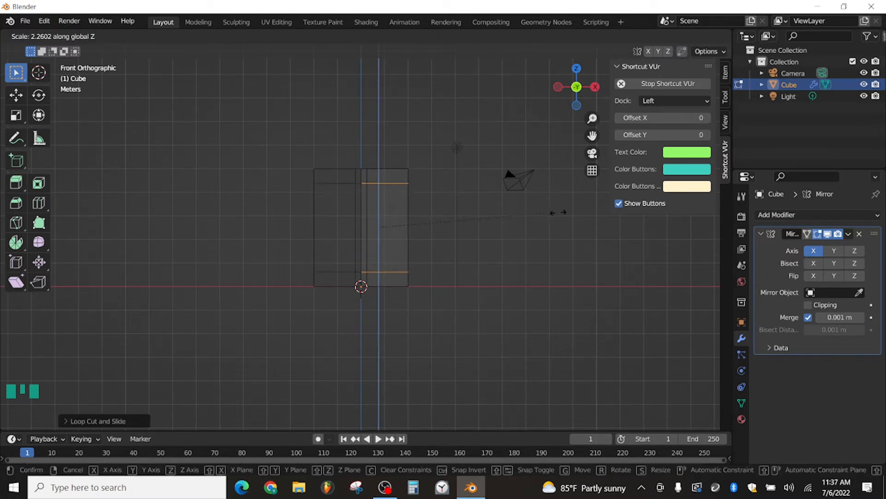
left_click(573, 217)
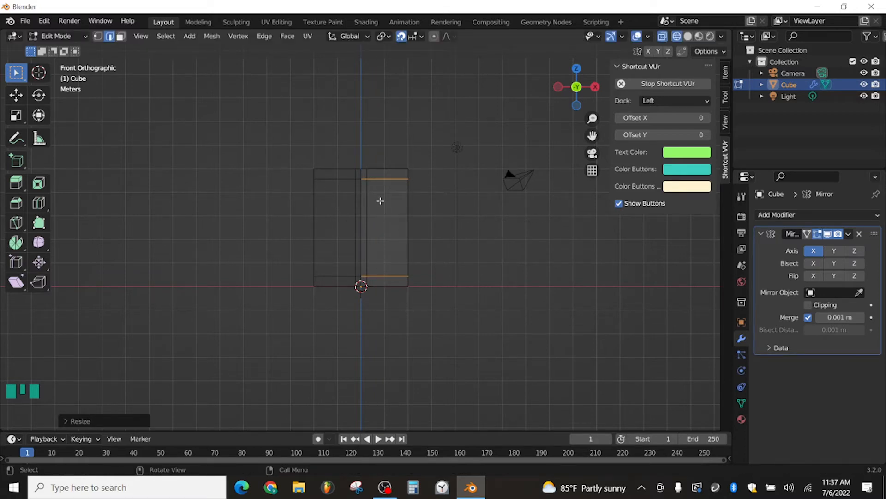
Step: Add a vertical loop cut and slide it close to the box's outer side edge
key("ctrl+r")
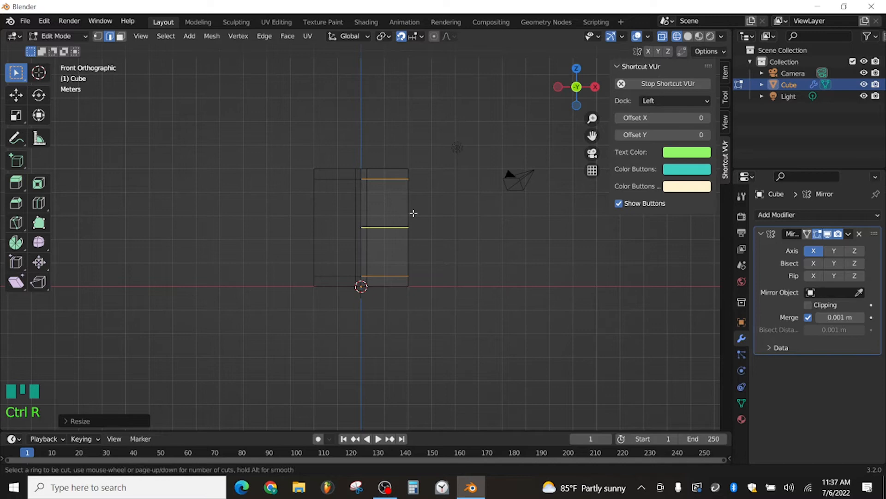
left_click(401, 171)
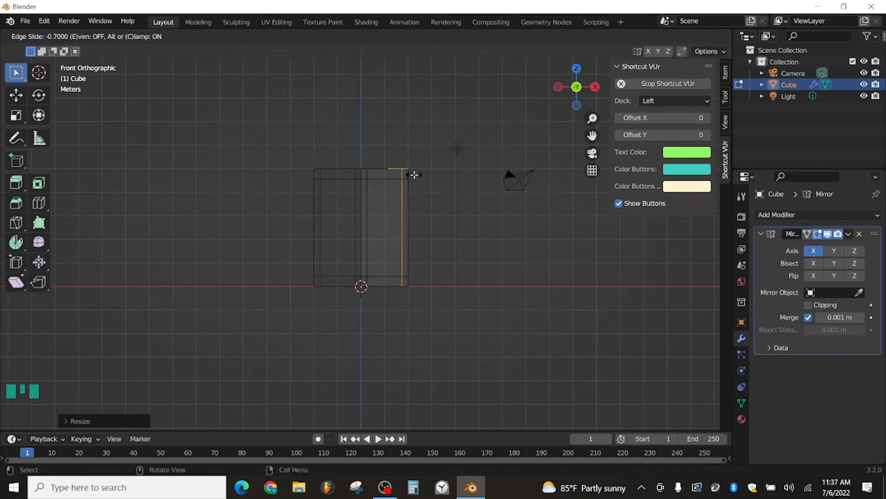
left_click(416, 194)
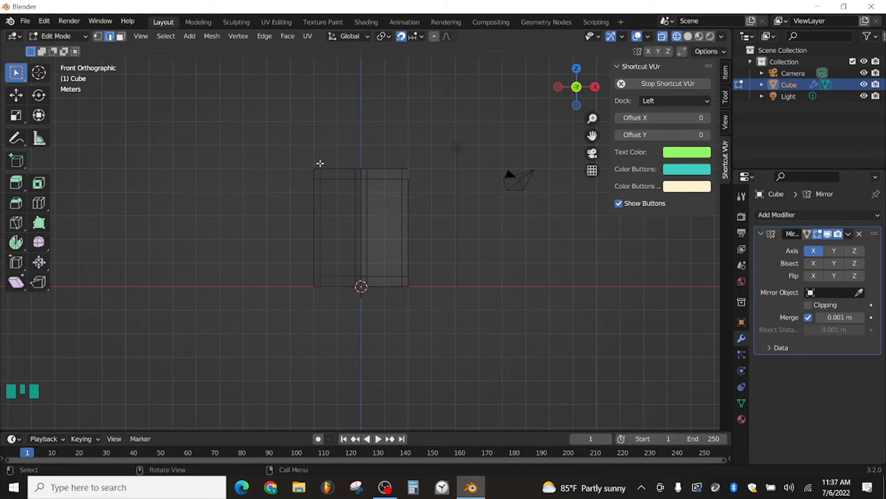
Step: Add two horizontal loop cuts across the middle of the box and scale them together along Z into a thin band
key("ctrl+r")
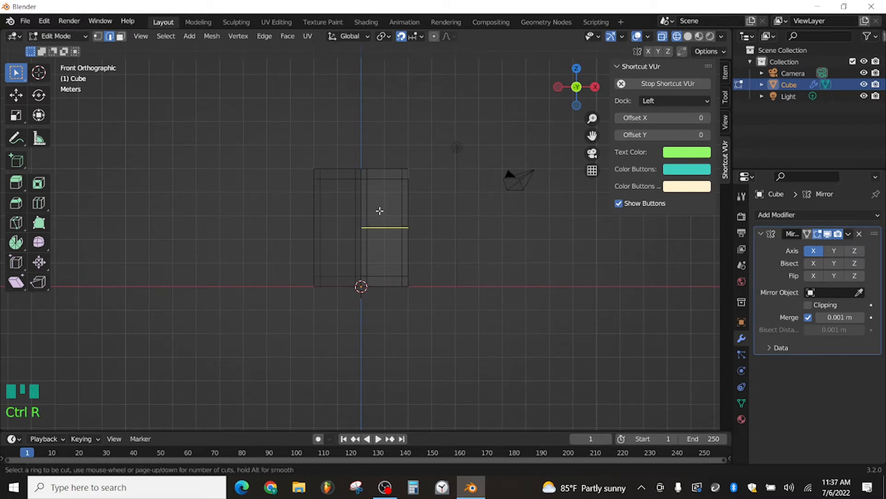
scroll(380, 215, "up", 1)
left_click(380, 216)
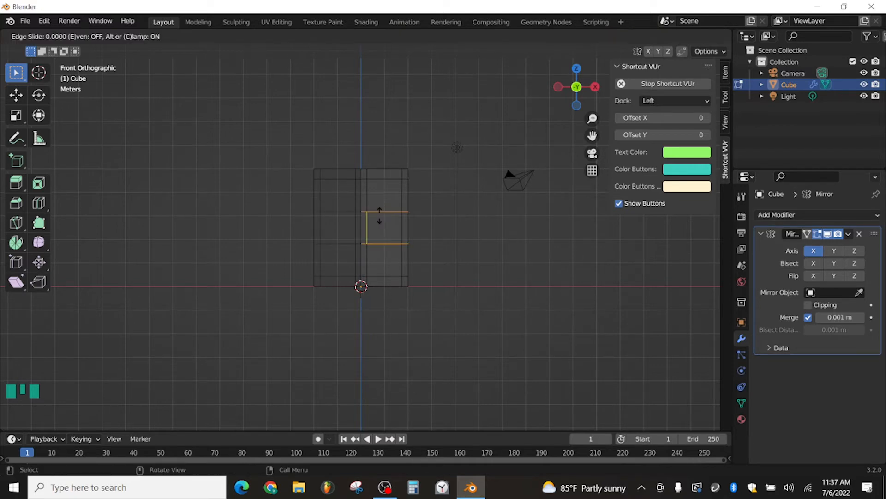
right_click(392, 204)
key("s")
key("z")
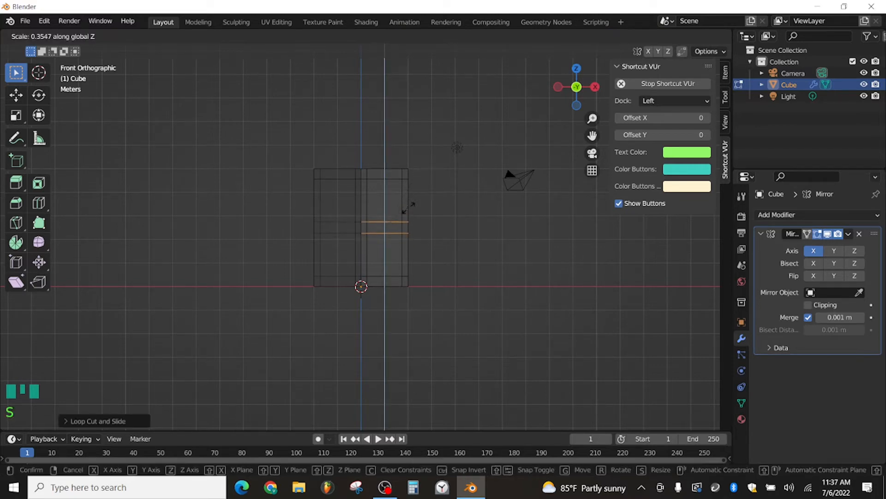
left_click(404, 210)
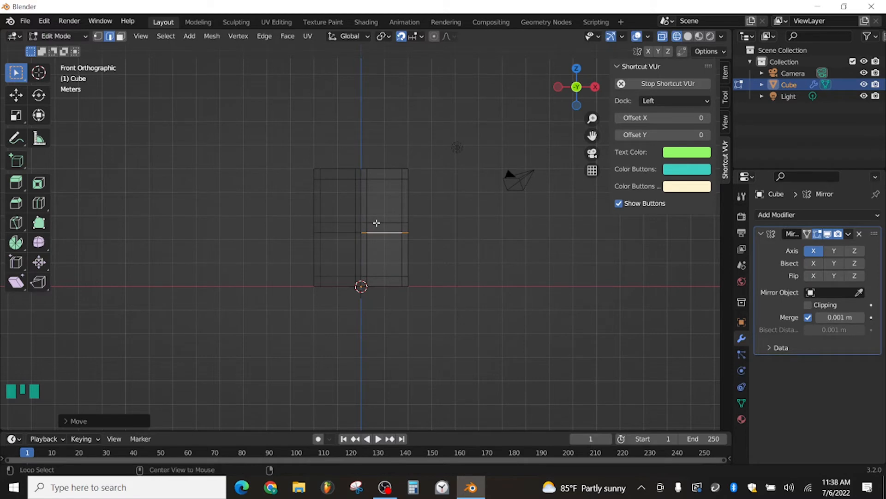
Step: Move the two middle edge loops slightly upward along Z
left_click(377, 223, "alt+shift")
key("g")
key("g")
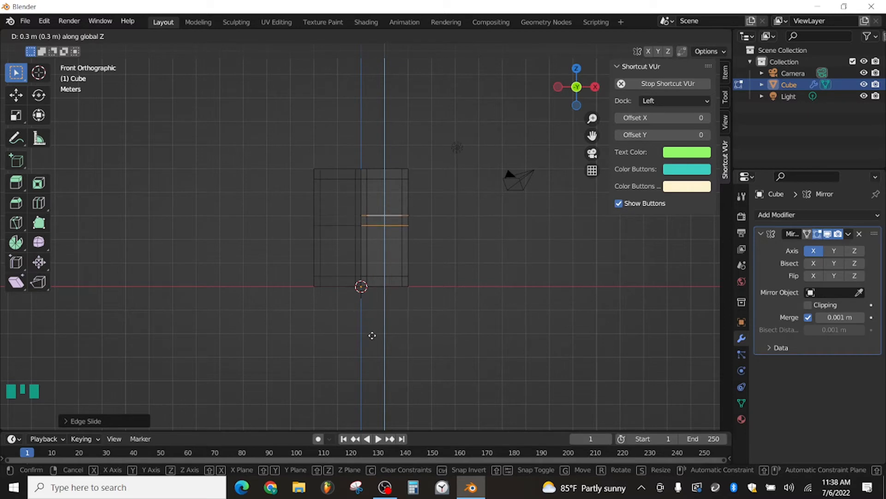
left_click(370, 365)
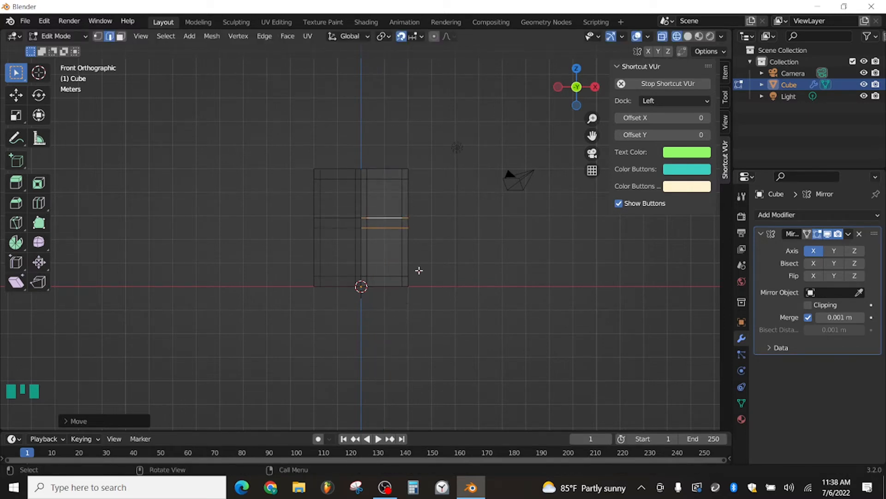
Step: Switch the mesh to face selection and display it in solid shading
middle_click_drag(396, 178, 464, 186)
scroll(439, 210, "up", 2)
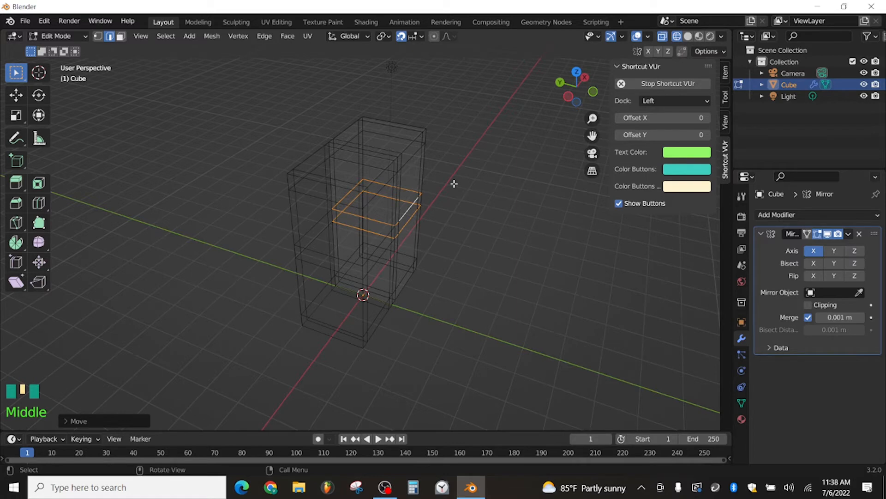
middle_click_drag(454, 184, 394, 178)
key("3")
scroll(397, 178, "down", 2)
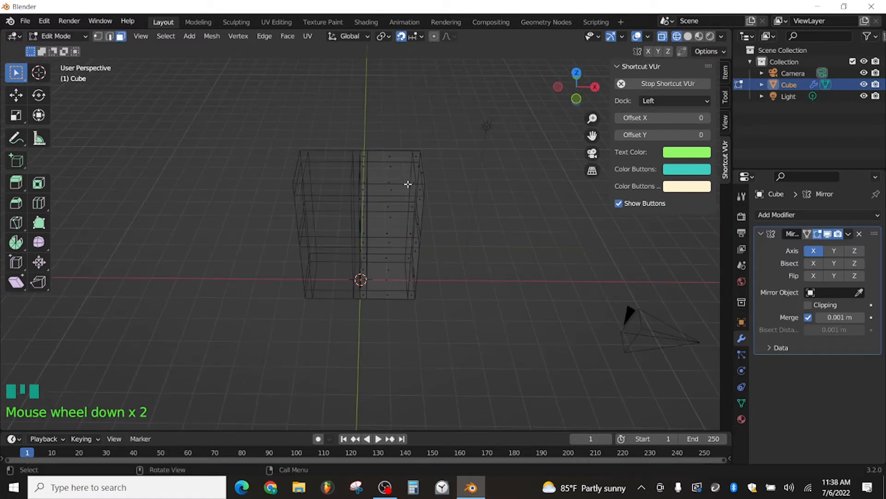
key("shift+z")
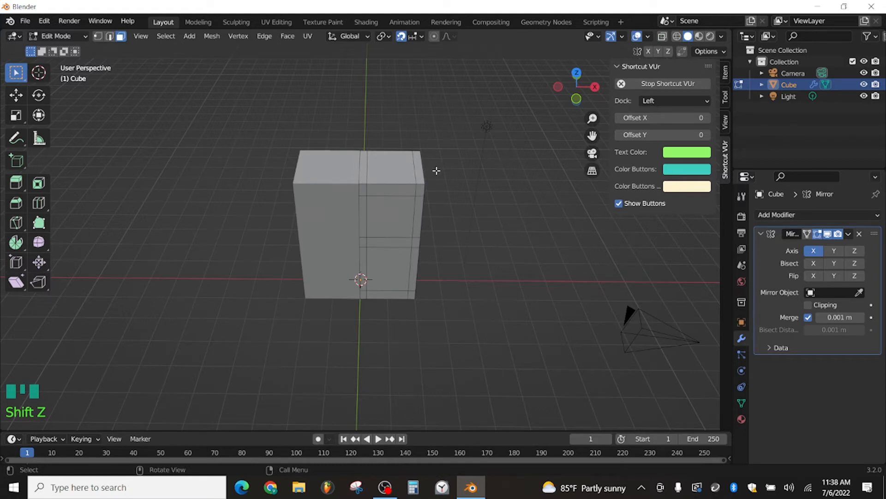
Step: In front view, move the whole mesh outward along X to open a gap between it and its mirrored half
key("KP_1")
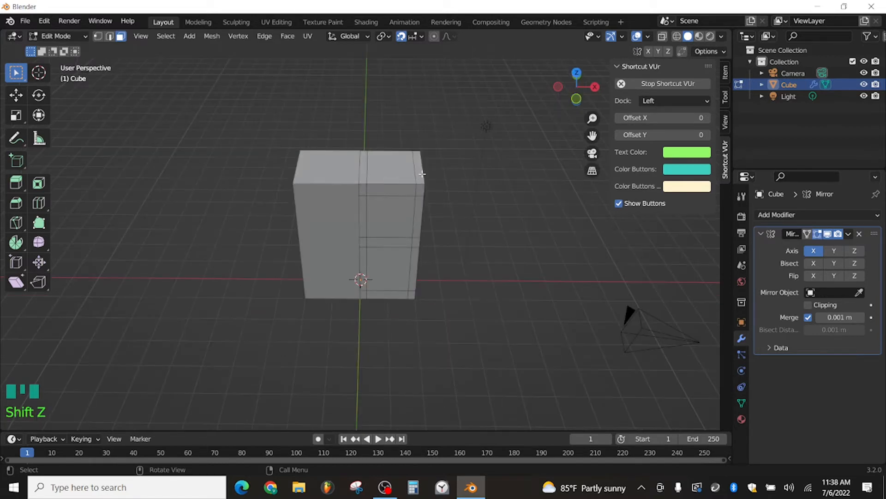
key("KP_1")
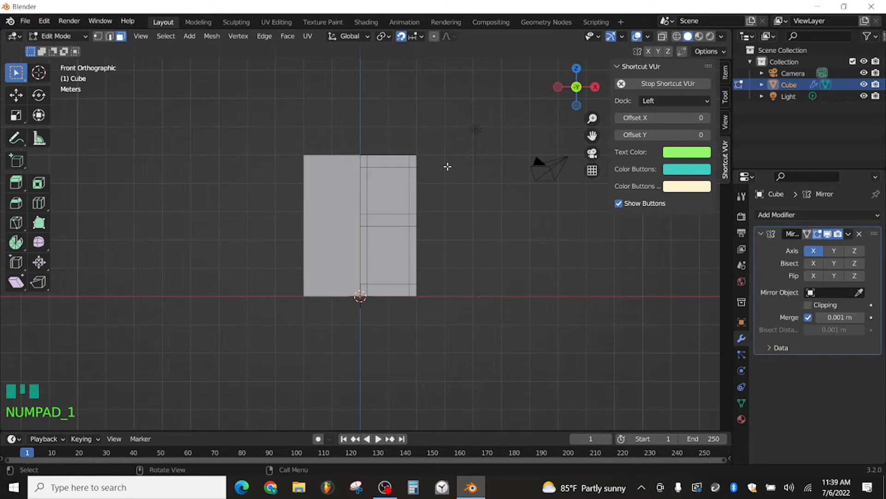
key("a")
key("g")
key("x")
left_click(514, 171)
Step: Delete the faces on the mesh's inner side, the one facing its mirrored half
middle_click_drag(381, 179, 442, 219)
left_click(380, 165)
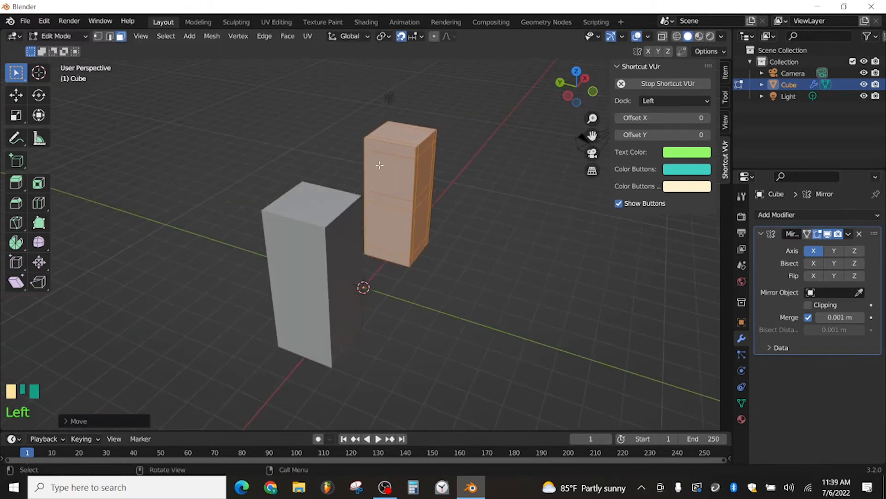
left_click(389, 150)
left_click(388, 174, "shift")
left_click(386, 202, "shift")
left_click(386, 222, "shift")
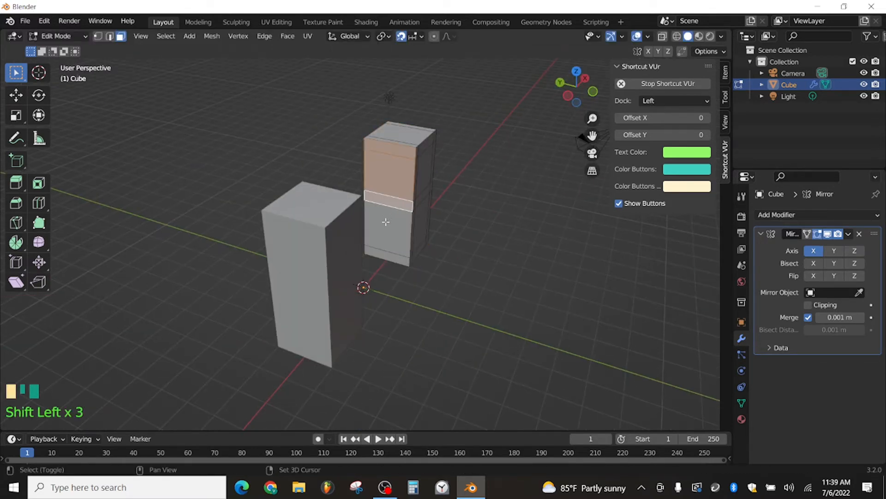
left_click(386, 220, "shift")
key("Delete")
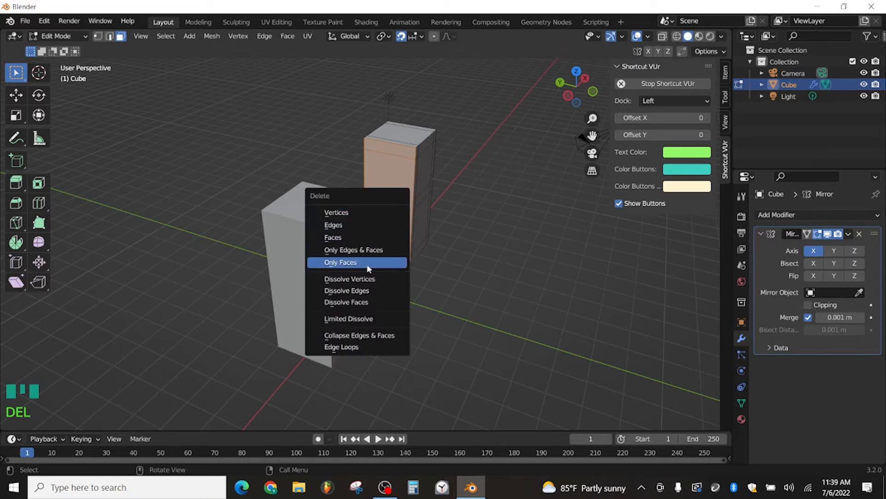
left_click(366, 235)
Step: In front view, move the whole mesh back along X until it meets its mirrored half
middle_click_drag(369, 233, 498, 203)
key("KP_1")
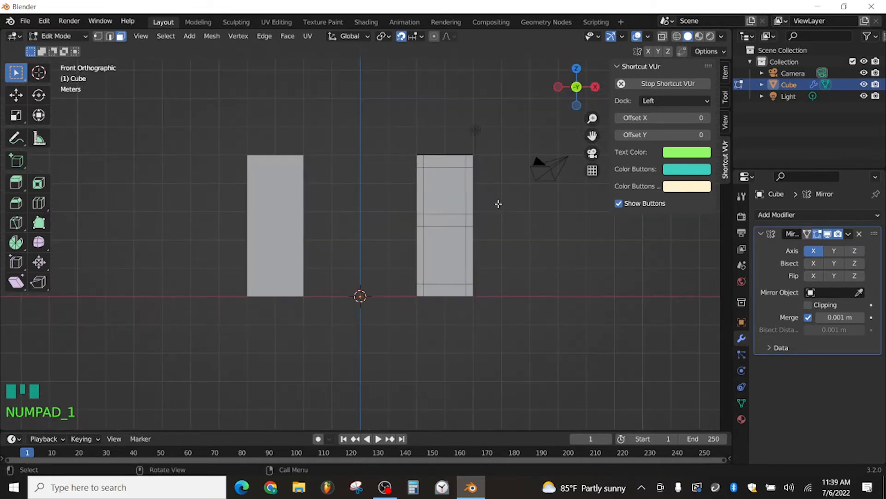
key("a")
key("g")
key("x")
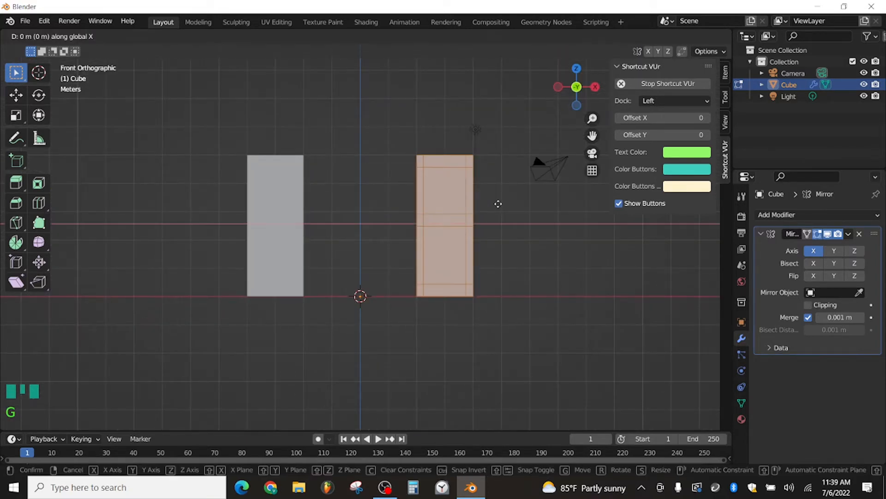
left_click(429, 211)
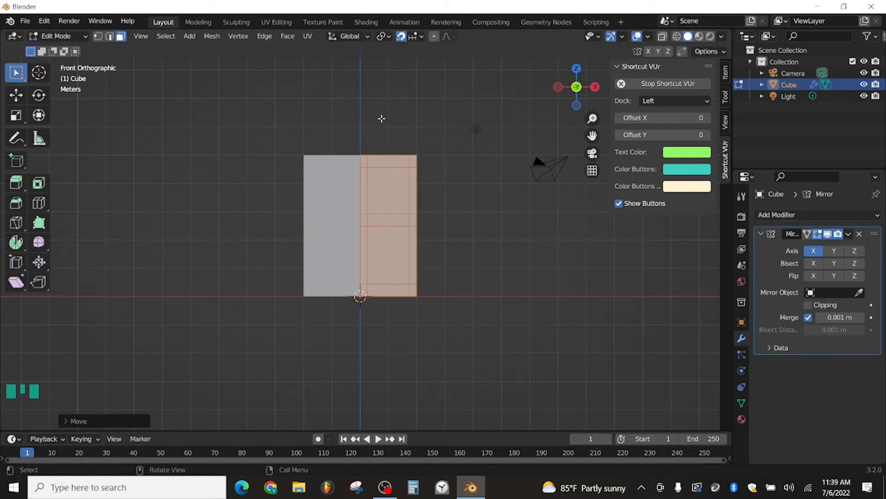
Step: Turn on the Mirror modifier's On Cage display and check it by selecting an upper and a lower front panel
middle_click_drag(381, 118, 386, 174)
scroll(386, 174, "down", 2)
scroll(349, 128, "up", 2)
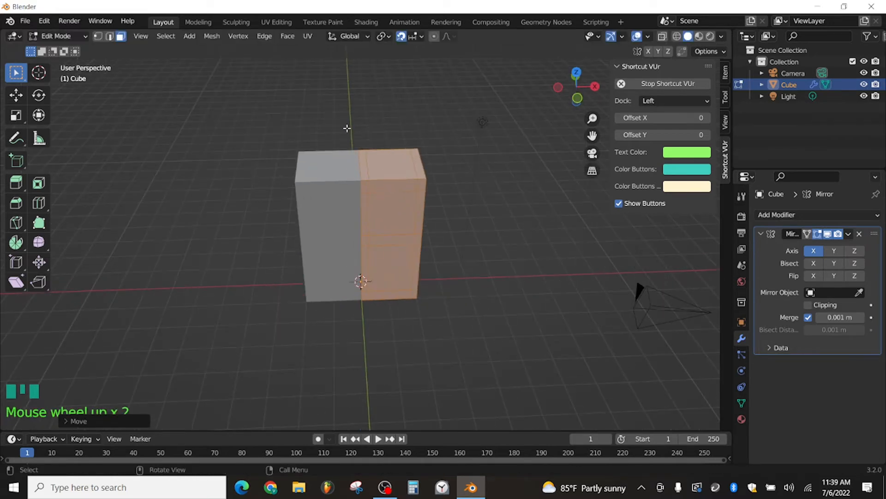
left_click(807, 234)
left_click(407, 186)
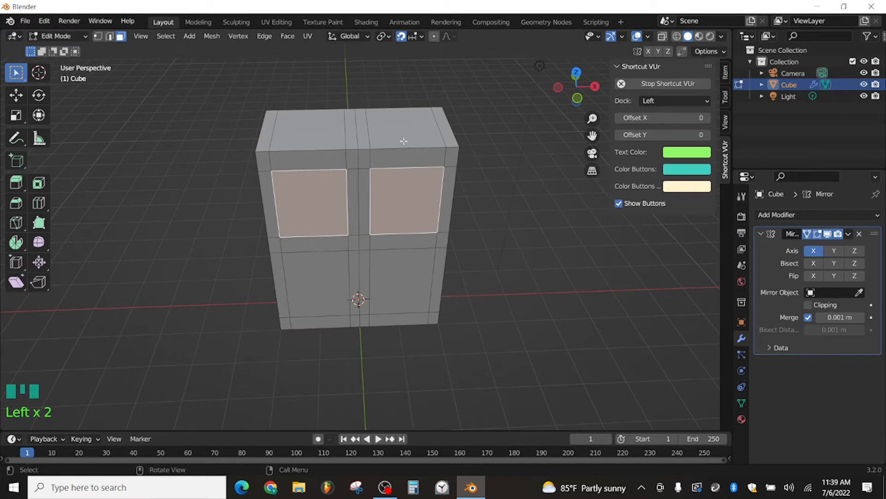
scroll(390, 208, "down", 2)
left_click(391, 257)
middle_click_drag(438, 269, 496, 263)
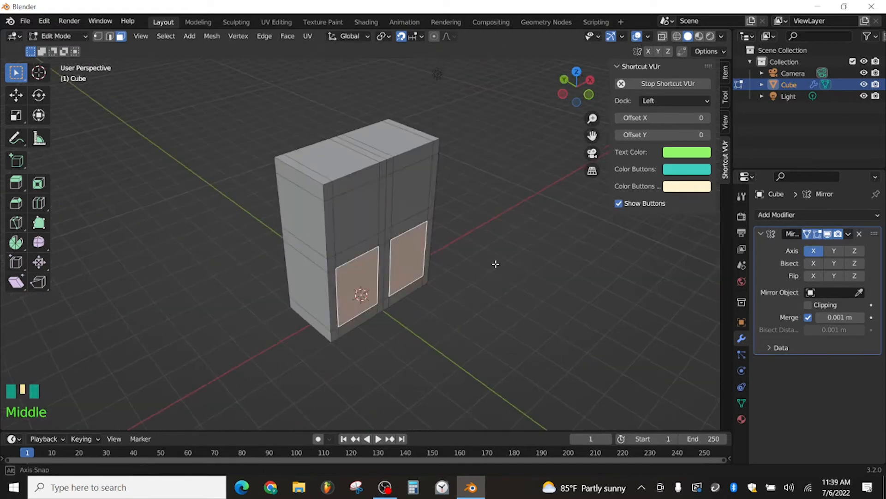
Step: Select all front faces inside the outer frame, including the dividing strips, and extrude them inward 0.3 m
left_click(362, 198)
left_click(385, 234, "shift")
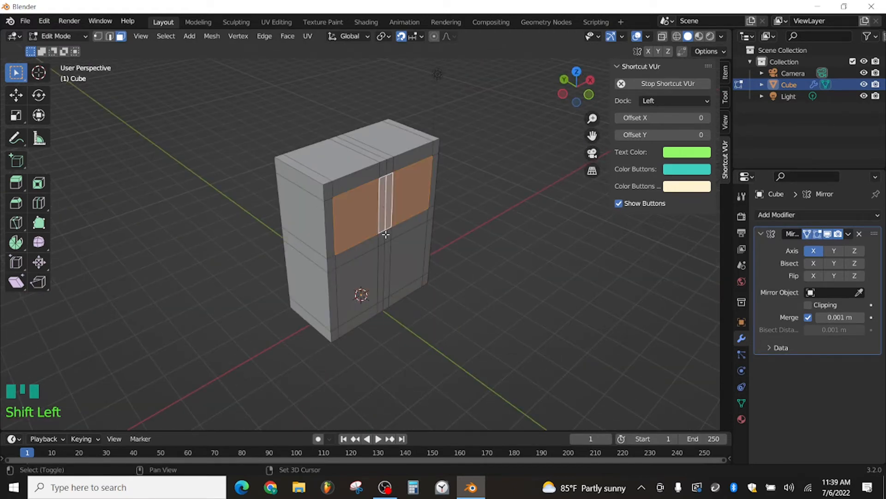
left_click(382, 238, "shift")
left_click(369, 247, "shift")
left_click(364, 275, "shift")
left_click(384, 272, "shift")
middle_click_drag(406, 255, 579, 247)
key("e")
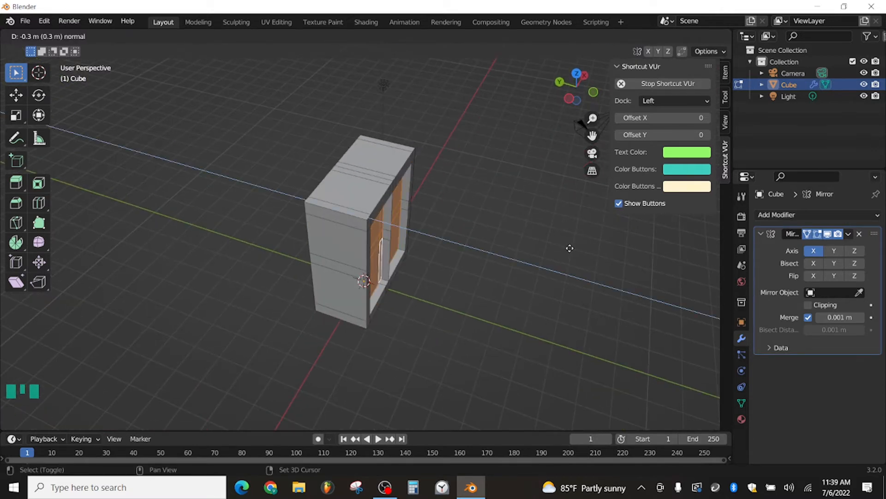
left_click(569, 248)
Step: Delete the wall faces that the extrusion left along the central mirror seam
middle_click_drag(534, 233, 389, 195)
scroll(354, 179, "up", 3)
left_click(389, 195)
left_click(386, 237, "shift")
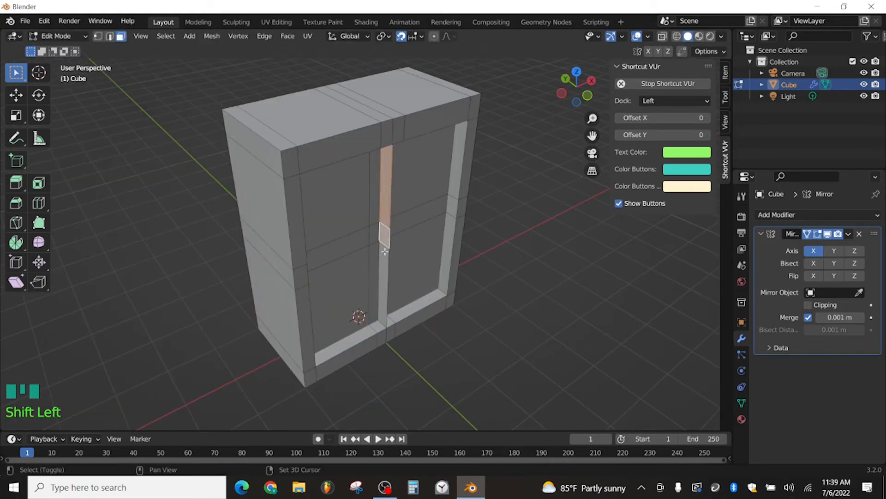
left_click(386, 263, "shift")
key("Delete")
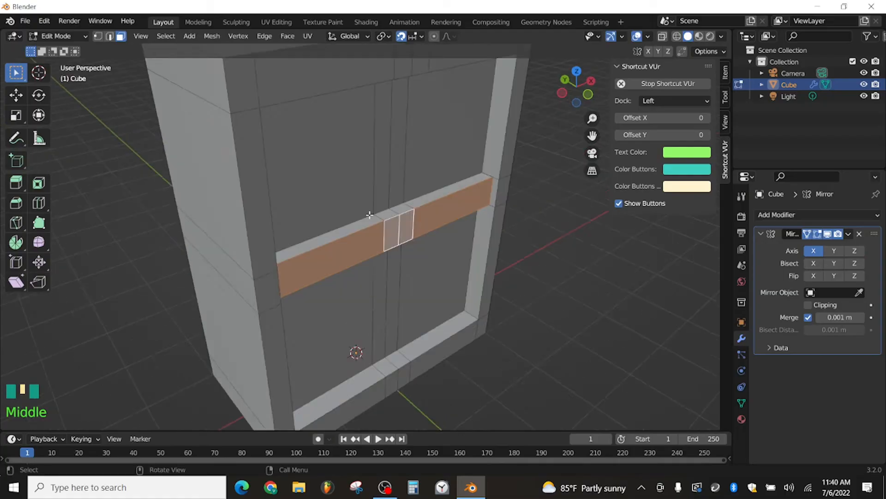
Step: Select the horizontal band and vertical center strips of the recess and extrude this cross outward about 0.2 m
middle_click_drag(368, 213, 378, 222, "ctrl")
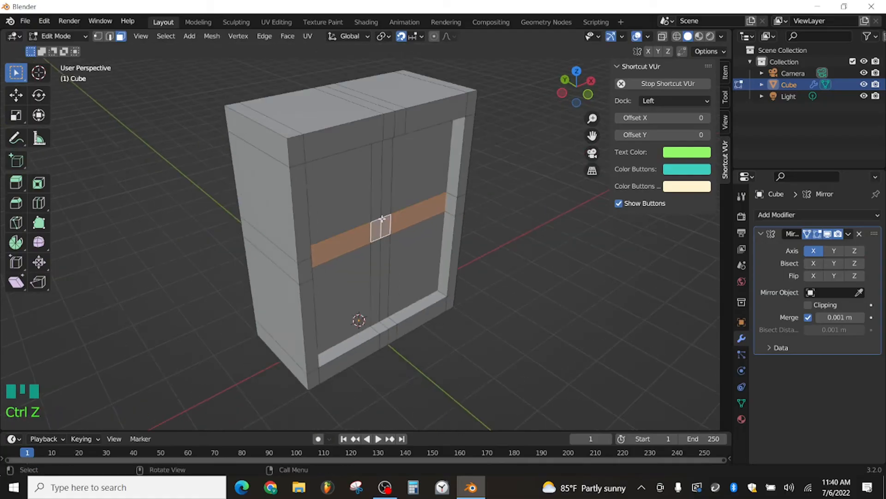
left_click(381, 185, "shift")
left_click(377, 262, "shift")
middle_click_drag(378, 263, 434, 261)
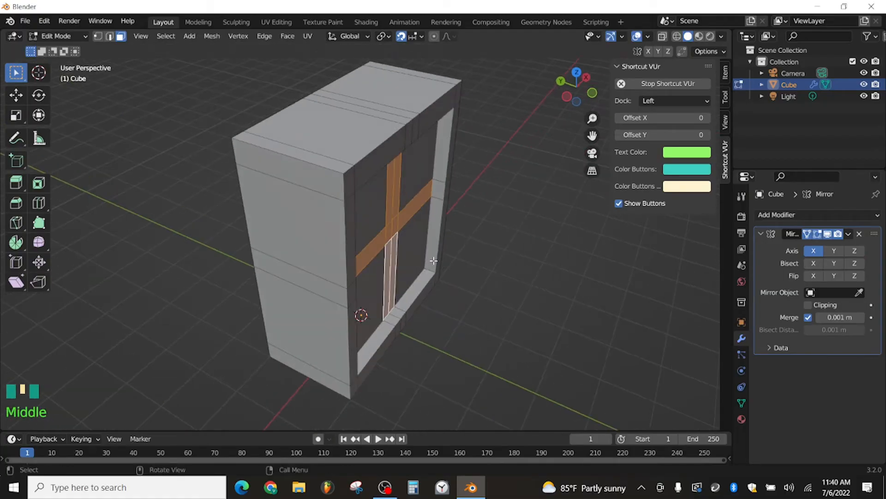
key("e")
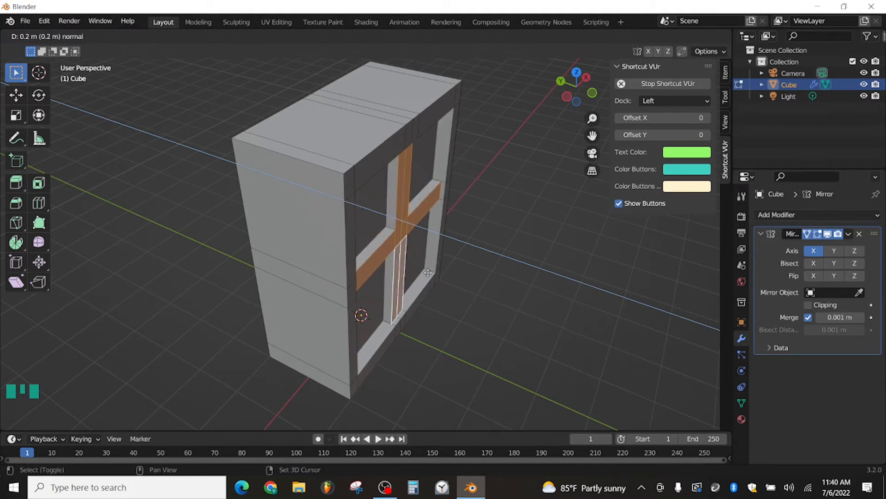
left_click(358, 233)
Step: Examine the recessed panels and the raised cross from several angles and distances
middle_click_drag(357, 233, 340, 222)
left_click(389, 205)
middle_click_drag(389, 205, 508, 272)
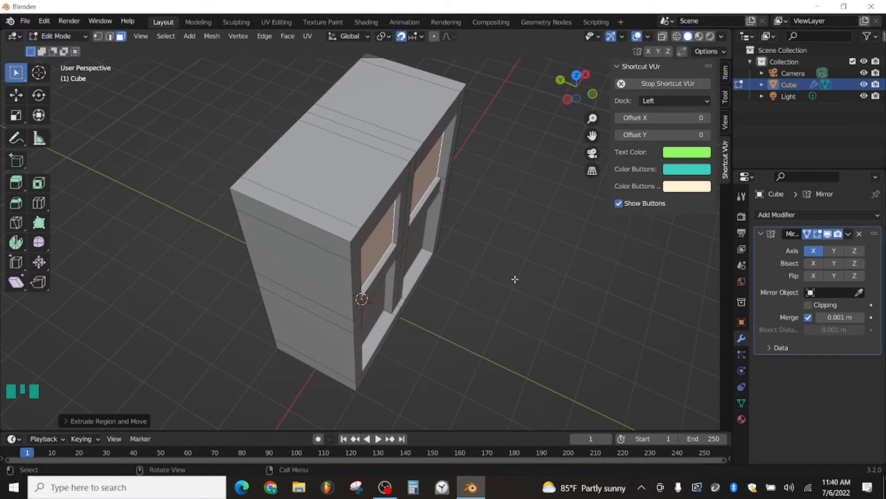
scroll(514, 279, "down", 1)
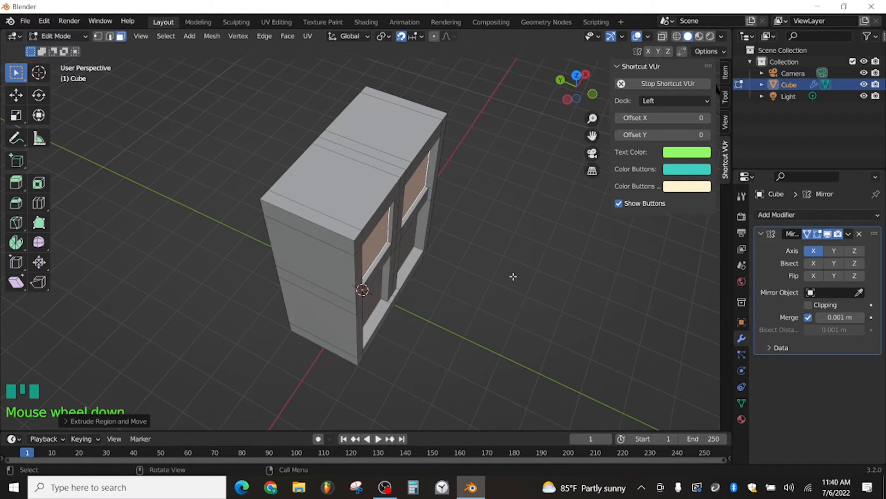
scroll(512, 275, "down", 1)
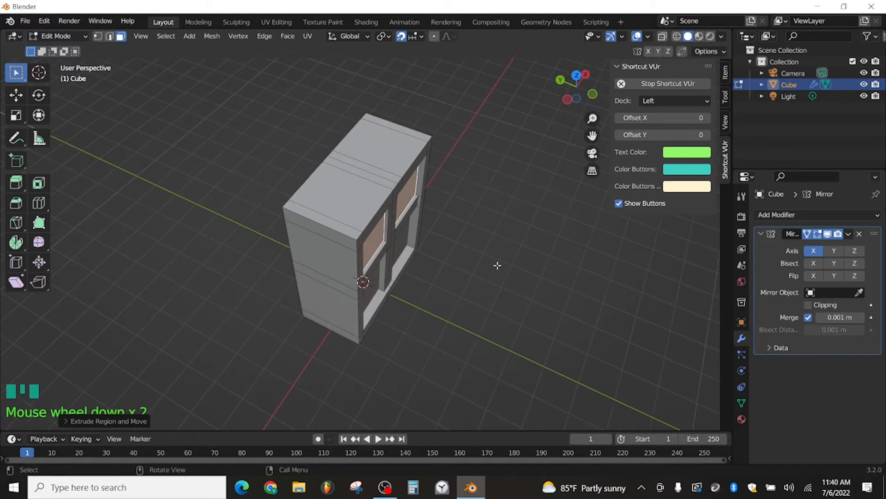
middle_click_drag(469, 253, 447, 244)
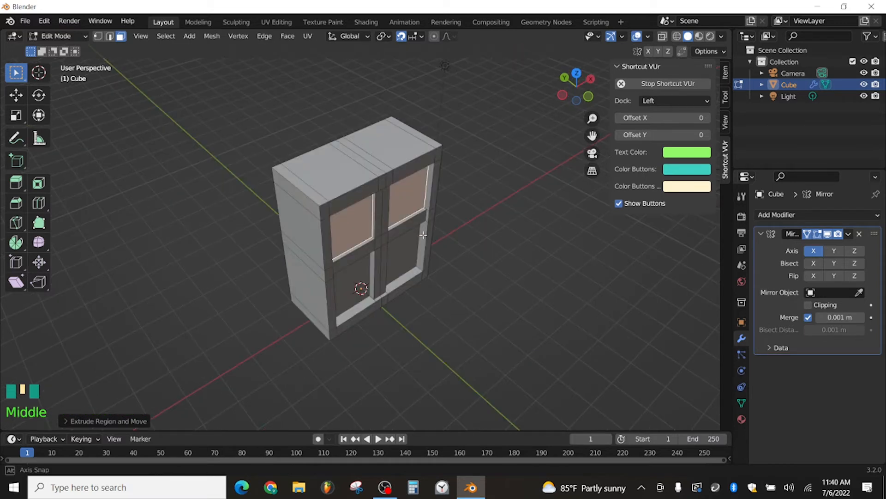
middle_click_drag(424, 235, 510, 255)
scroll(399, 228, "up", 3)
scroll(386, 188, "down", 3)
scroll(446, 235, "down", 2)
Step: Scale the whole mesh down along Y into a thin slab
key("a")
key("s")
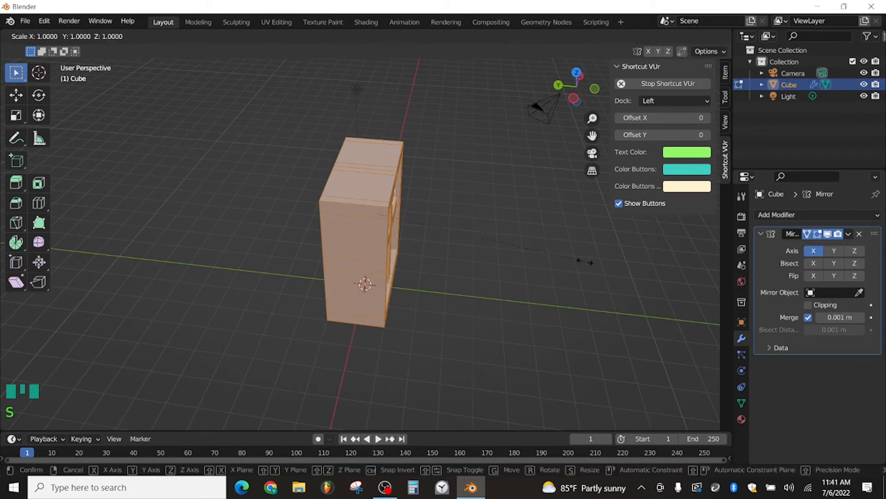
key("y")
left_click(434, 252)
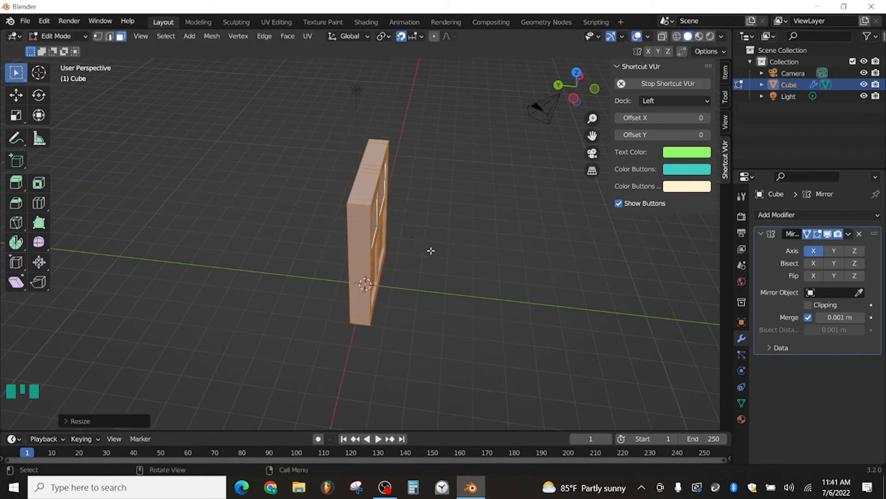
Step: View the mesh from the front in Material Preview shading with nothing selected, and show its material settings
middle_click_drag(432, 251, 365, 224)
scroll(365, 224, "up", 3)
left_click(388, 202)
left_click(386, 260)
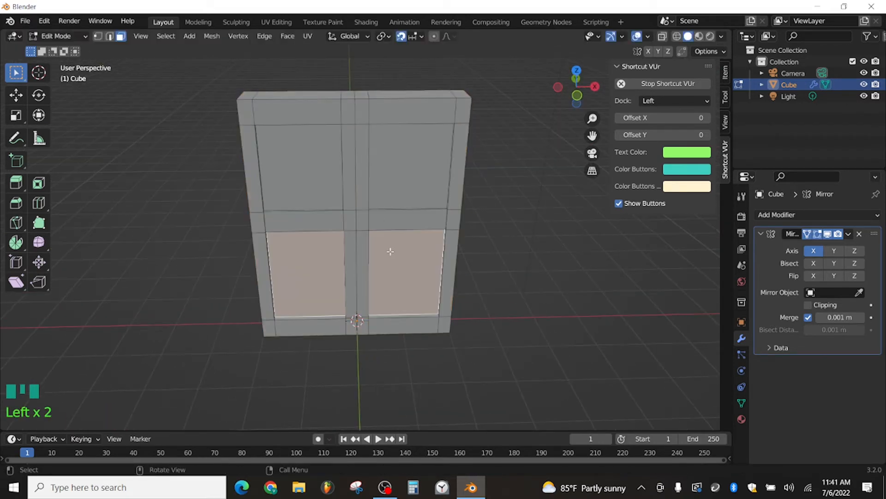
middle_click_drag(386, 260, 387, 232)
left_click(528, 279)
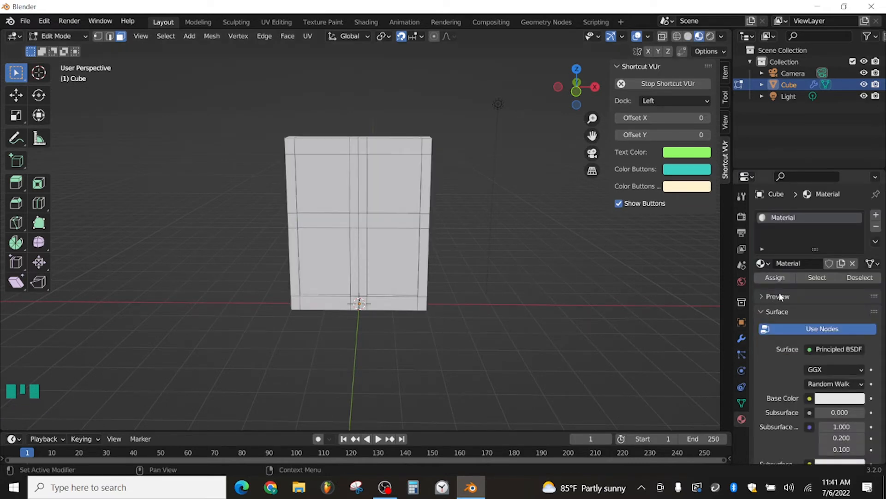
Step: Add a second material slot to the mesh and create a new material in it
left_click(780, 277)
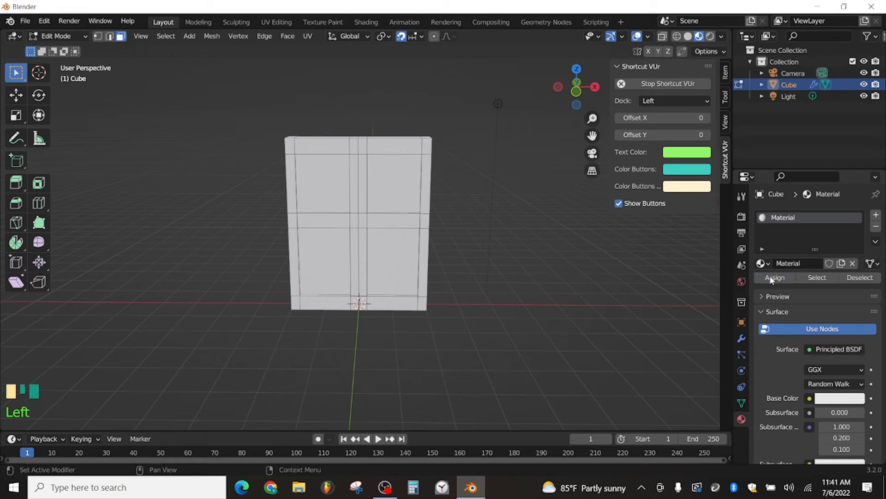
left_click(876, 214)
left_click(793, 287)
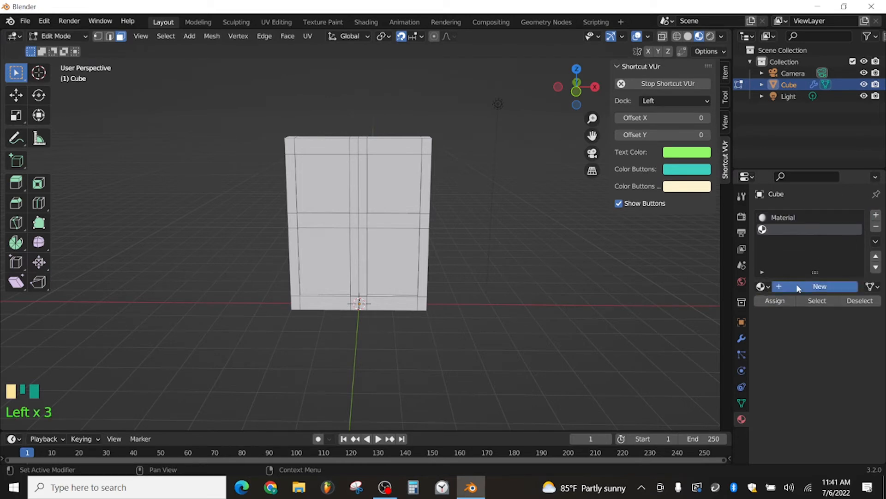
Step: Assign Material.001 to the four recessed panels and set its base color to blue
left_click(322, 189)
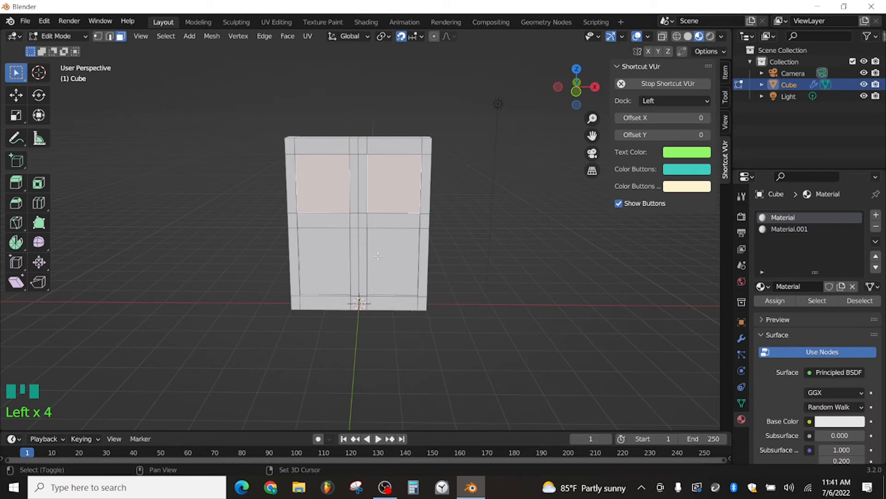
left_click(393, 185, "shift")
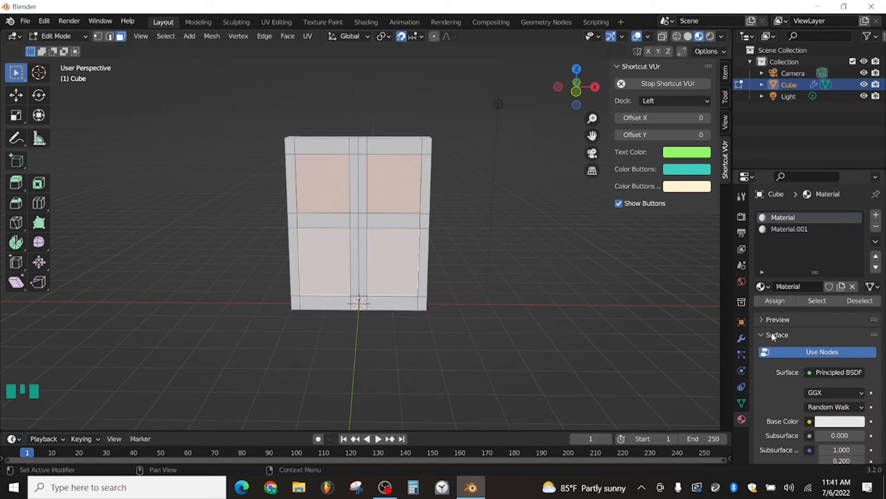
left_click(773, 230)
left_click(779, 301)
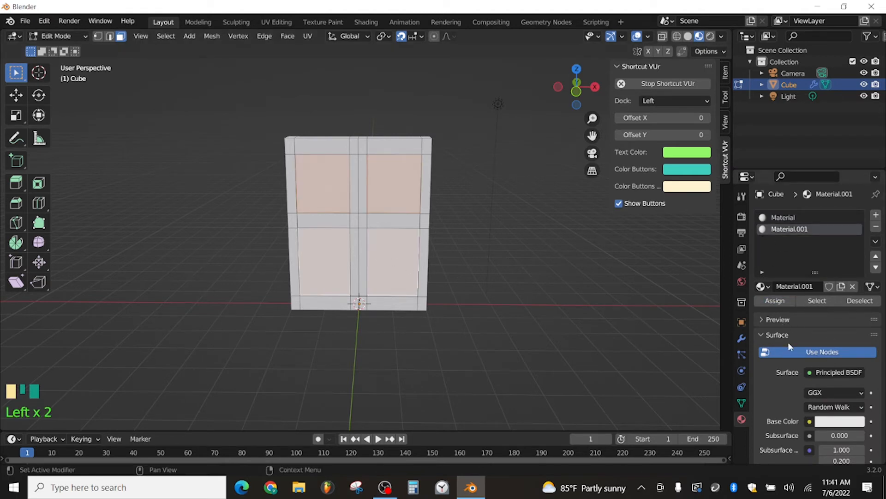
left_click(831, 418)
left_click_drag(817, 289, 841, 280)
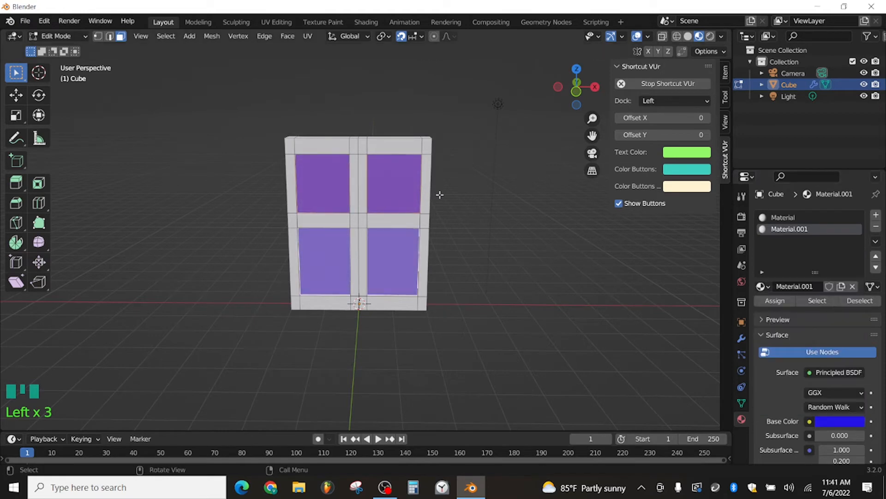
left_click(484, 228)
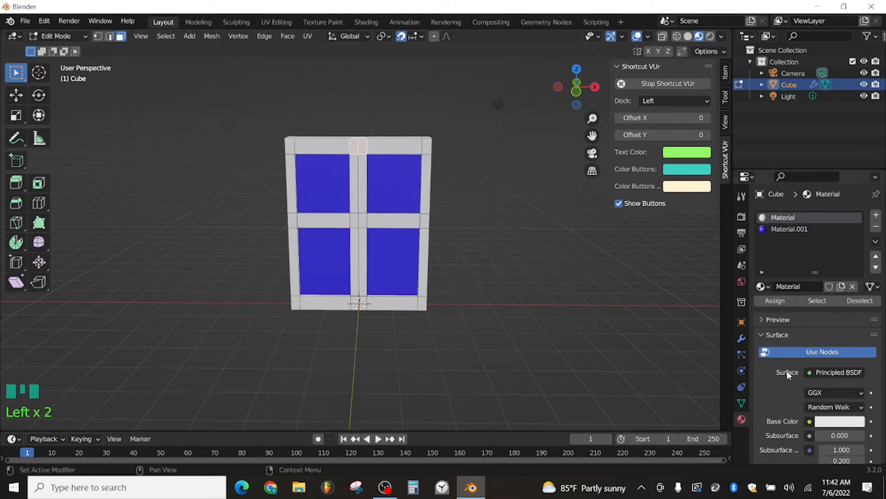
Step: Adjust the brightness of the white base color in the frame's material
left_click(818, 419)
left_click(777, 423)
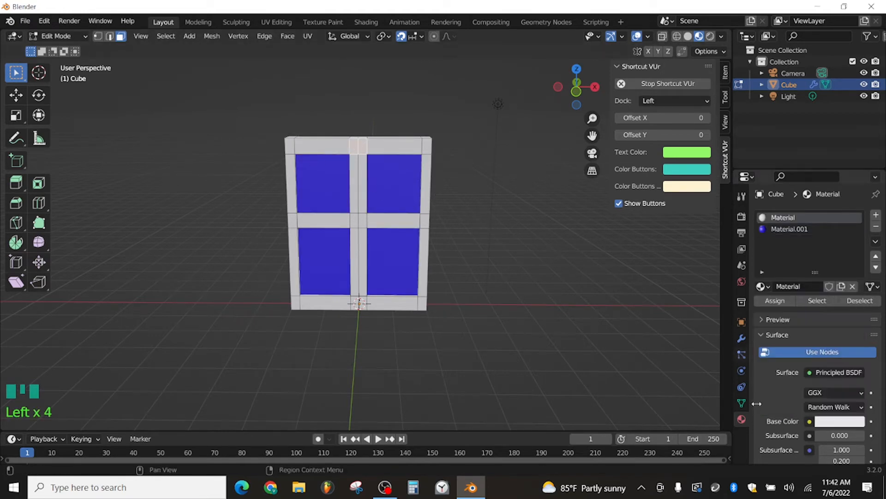
scroll(784, 374, "down", 6)
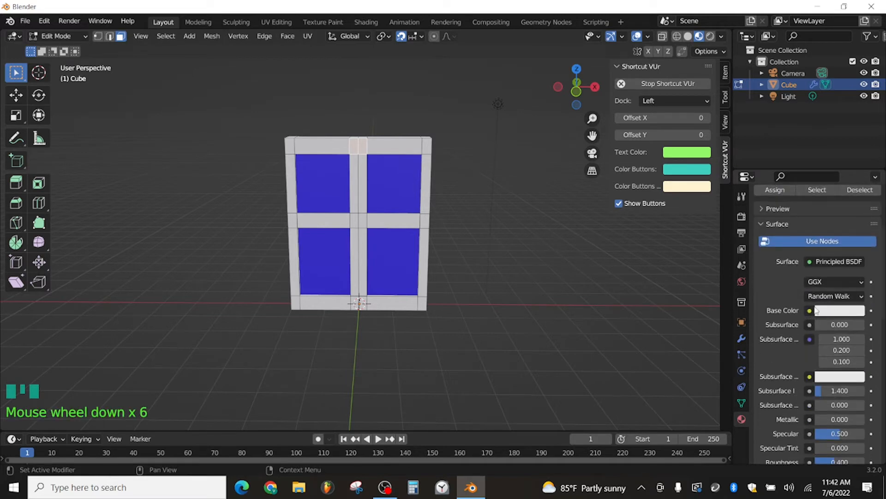
left_click(819, 311)
mouse_move(856, 156)
left_mouse_down()
mouse_move(855, 186)
mouse_move(856, 163)
left_mouse_up()
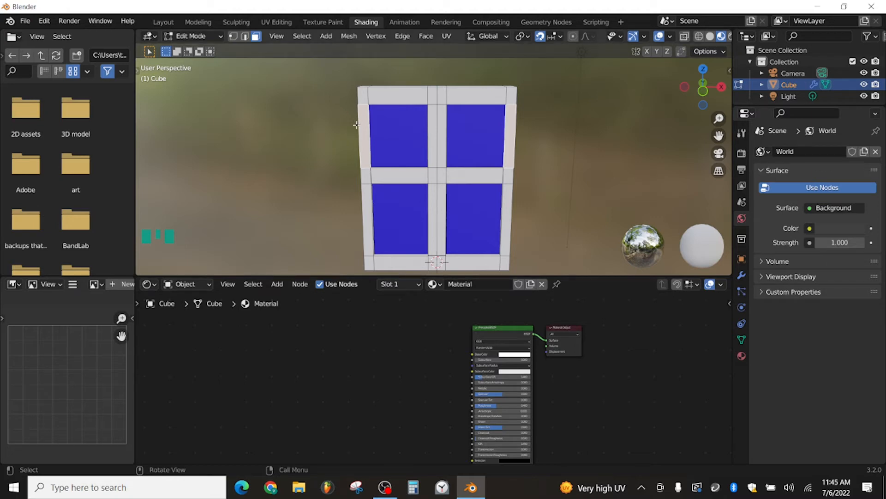
Step: Switch to Material.001 in the node editor and delete its Principled BSDF shader
left_click(399, 284)
left_click(373, 320)
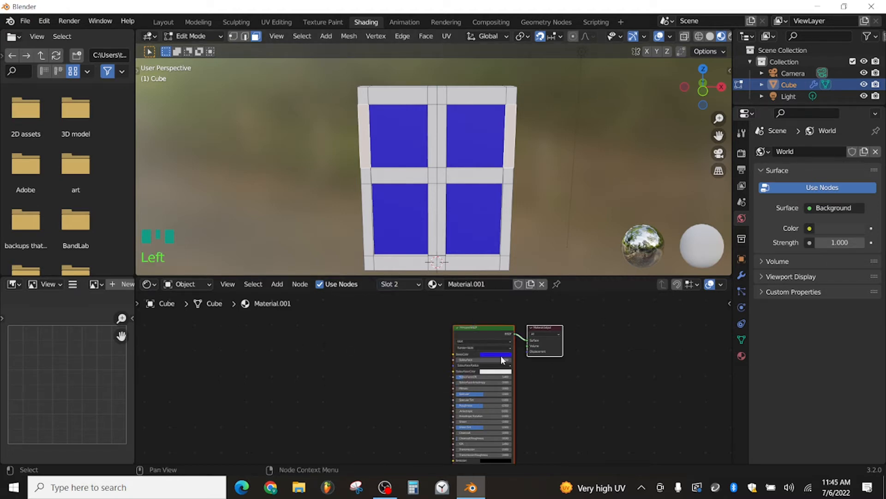
left_click(483, 328)
key("Delete")
Step: Add a Glass BSDF node and connect it to the Surface input of the Material Output
key("shift+a")
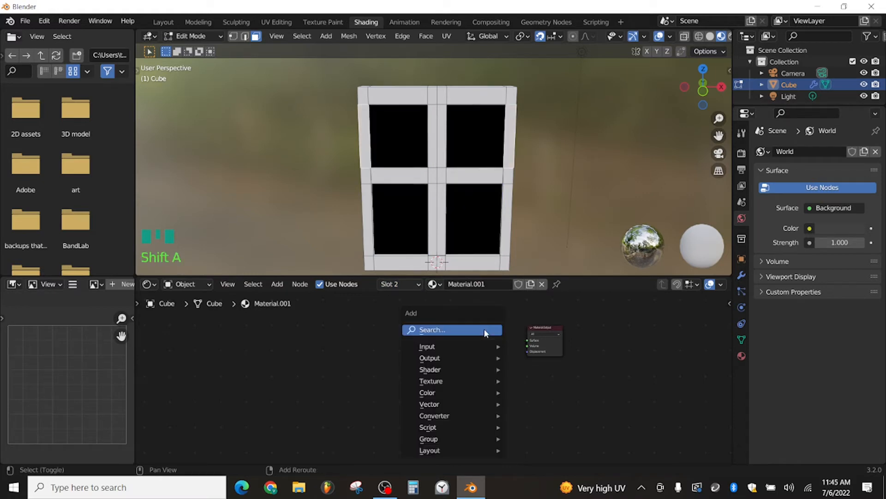
mouse_move(452, 368)
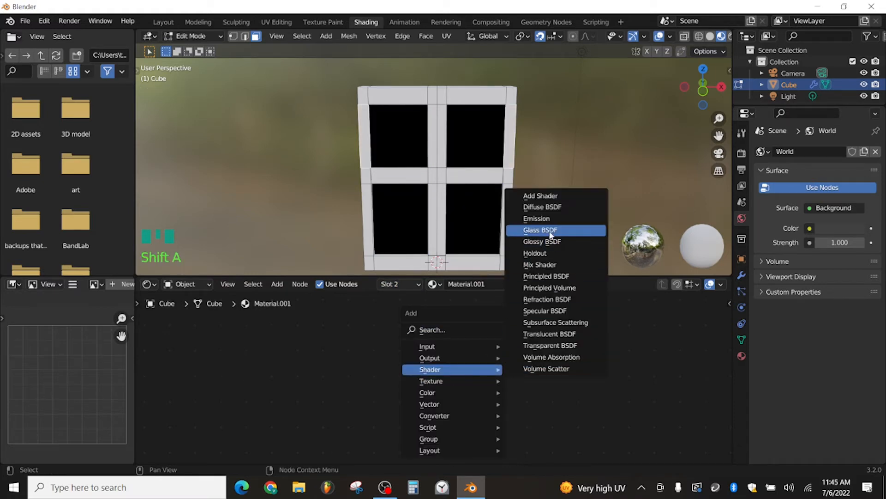
left_click(526, 232)
left_click(441, 351)
left_click_drag(479, 359, 526, 340)
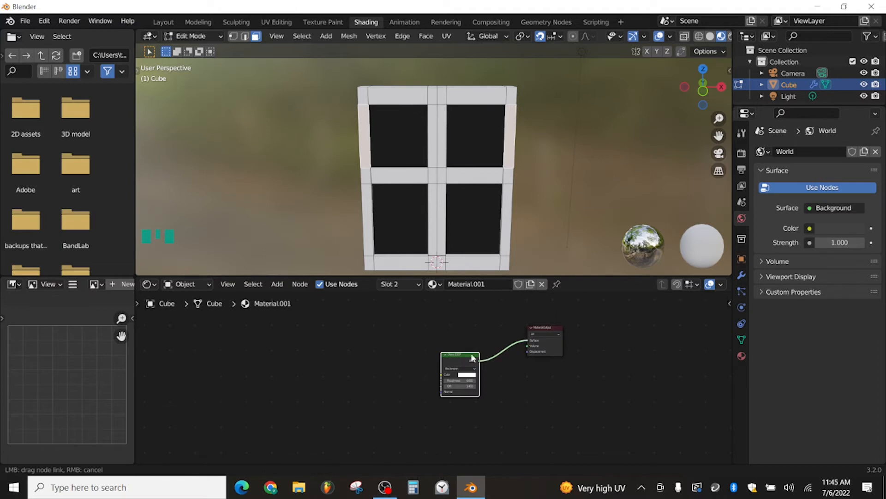
left_click_drag(457, 354, 477, 336)
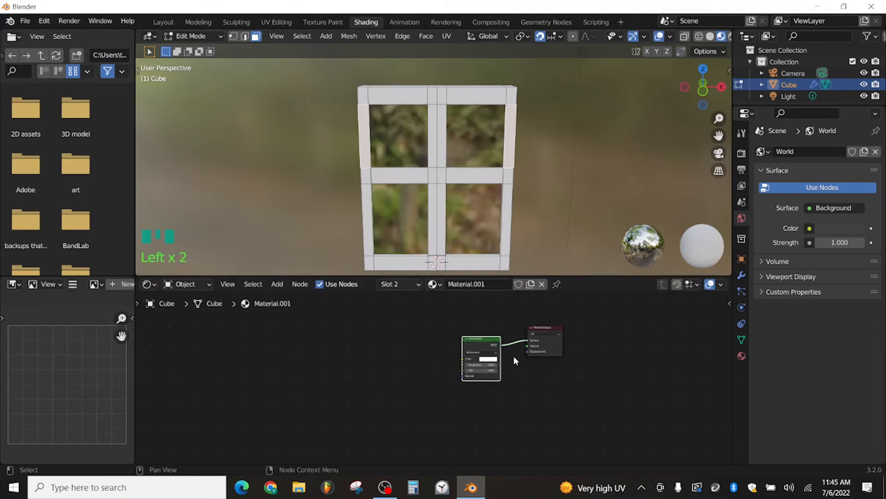
Step: Set the Glass BSDF color to a light blue with hue 0.645 and saturation 0.642
scroll(514, 356, "up", 2)
left_click(483, 377)
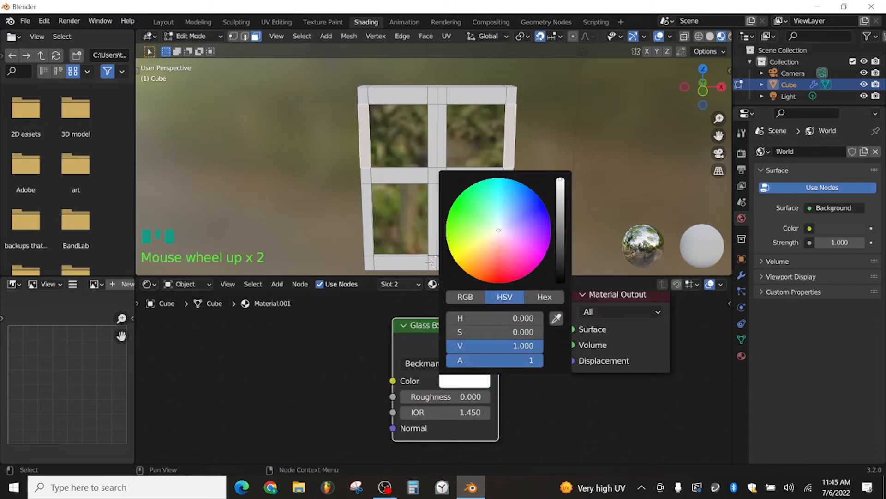
left_click_drag(499, 230, 513, 218)
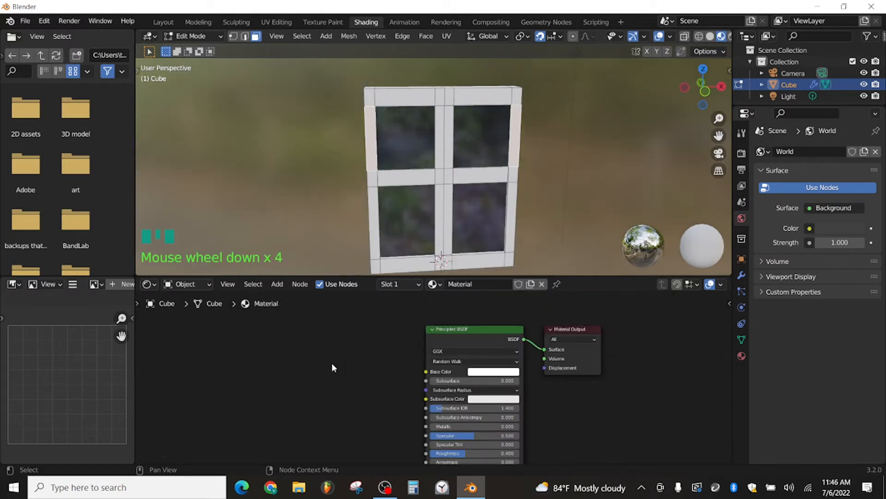
Step: Add a Noise Texture node to the frame's material, beside the Principled BSDF
key("shift+a")
mouse_move(331, 363)
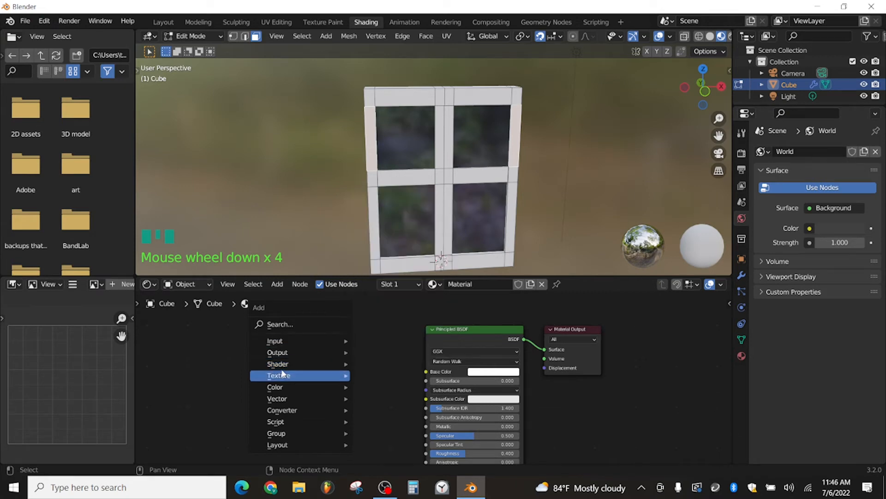
mouse_move(295, 376)
left_click(399, 323)
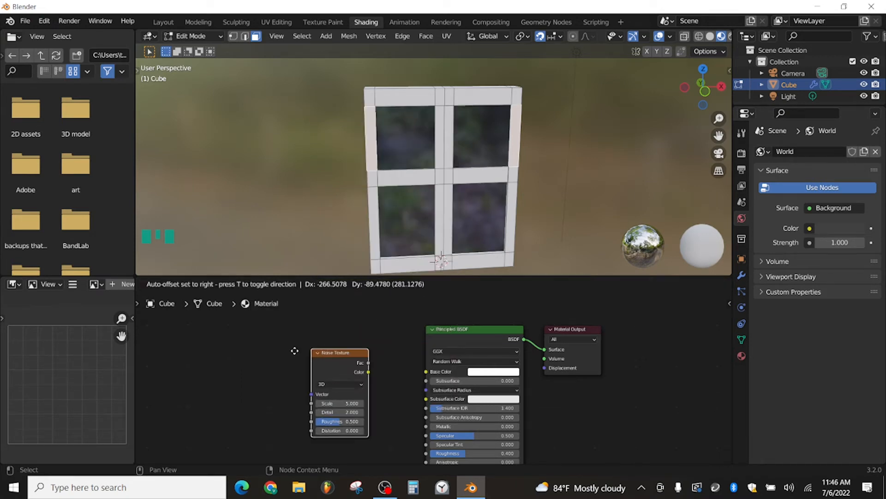
left_click(364, 370)
Step: Add an RGB node to the frame's material and position the Noise Texture node below it
key("shift+a")
mouse_move(365, 374)
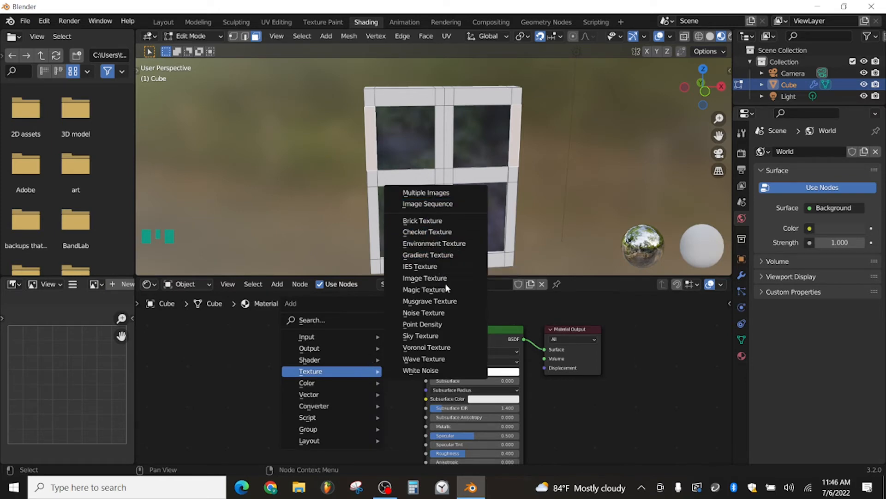
left_click(319, 319)
type("rgb")
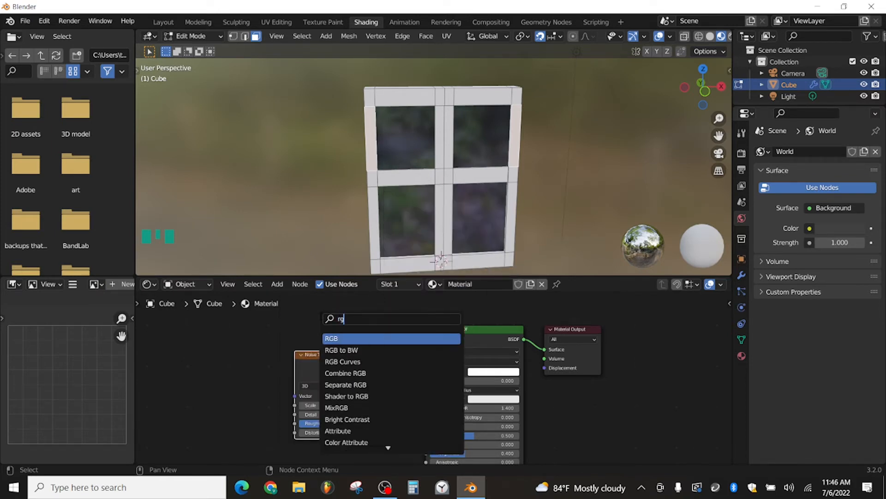
left_click(341, 339)
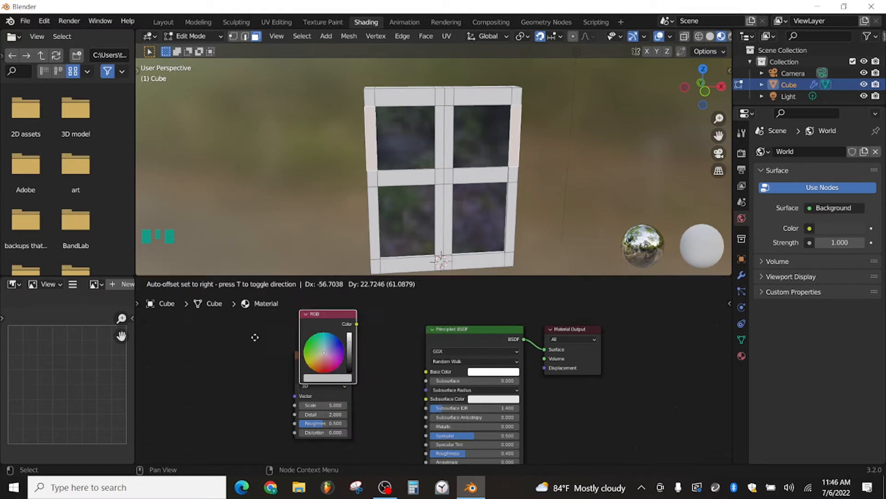
left_click(230, 327)
left_click_drag(325, 365, 306, 393)
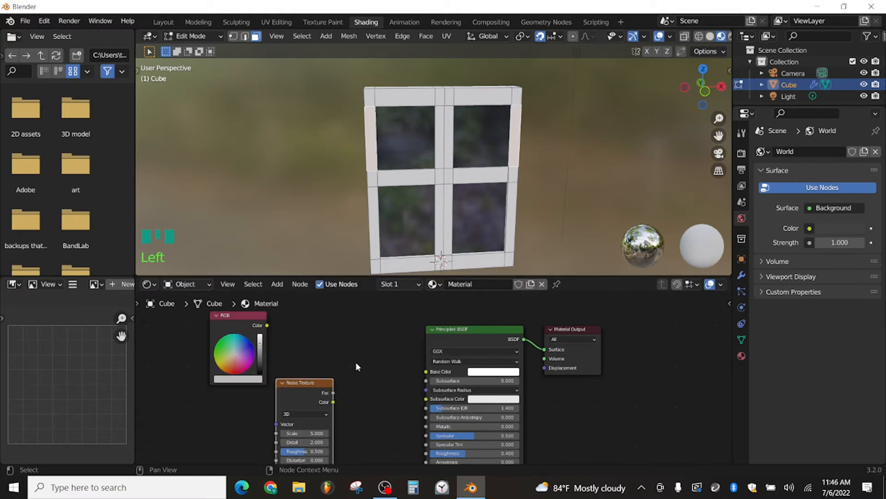
Step: Add a MixRGB node that combines the RGB and Noise Texture colors and feeds the Principled BSDF's Base Color
key("shift+a")
left_click(304, 340)
type("im")
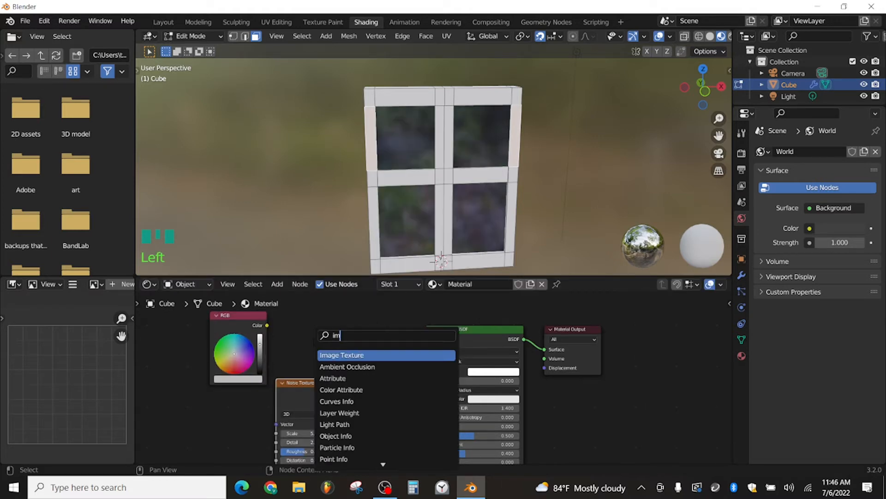
key("BackSpace")
key("BackSpace")
type("mix")
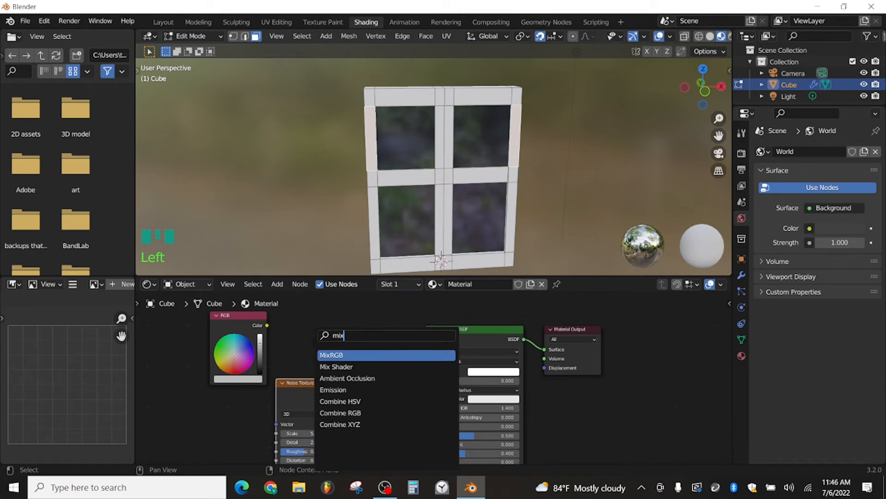
left_click(331, 355)
left_click(393, 342)
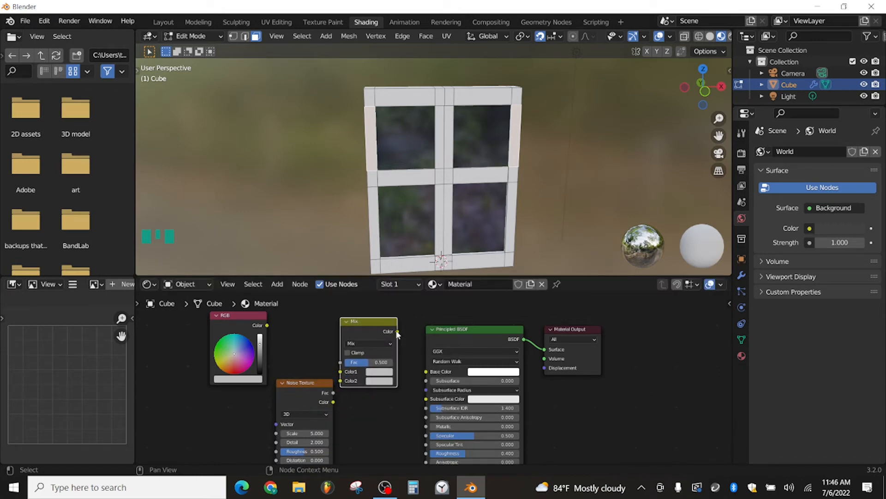
left_click_drag(397, 331, 426, 373)
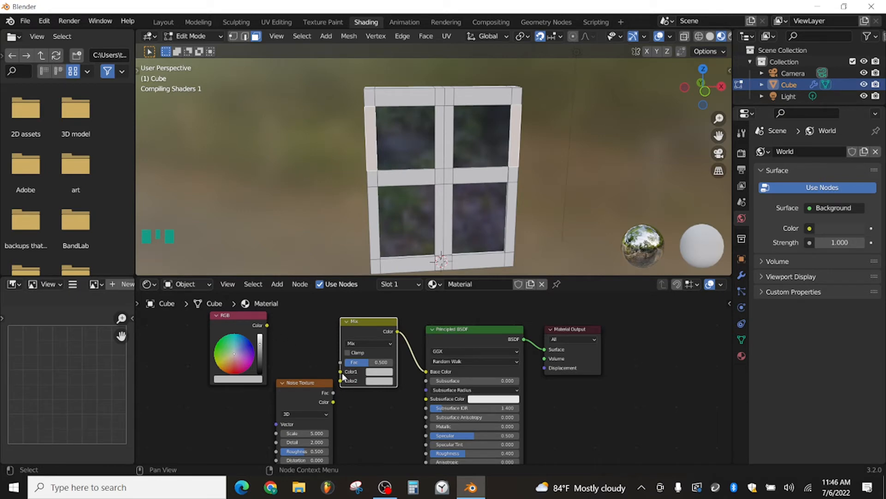
left_click_drag(266, 325, 326, 397)
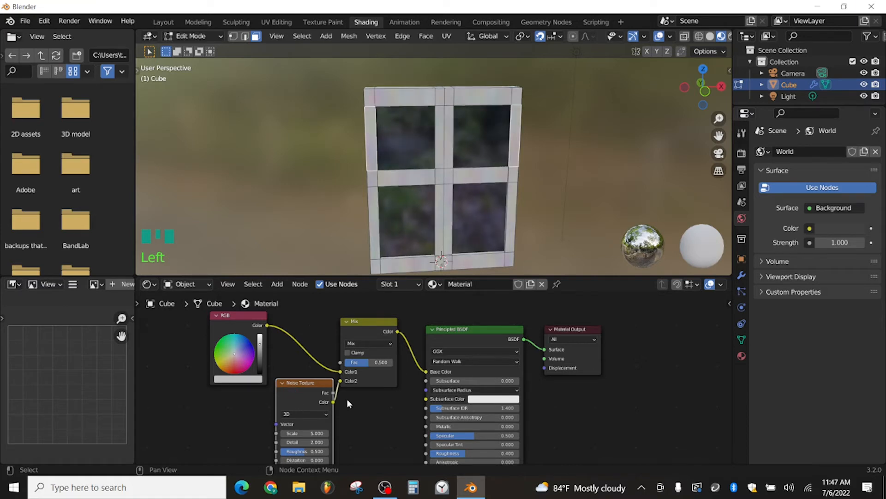
Step: Insert a ColorRamp node between the Noise Texture's Color output and the Mix node's Color2 input
scroll(350, 402, "down", 2)
left_click_drag(350, 346, 282, 367)
key("shift+a")
mouse_move(315, 358)
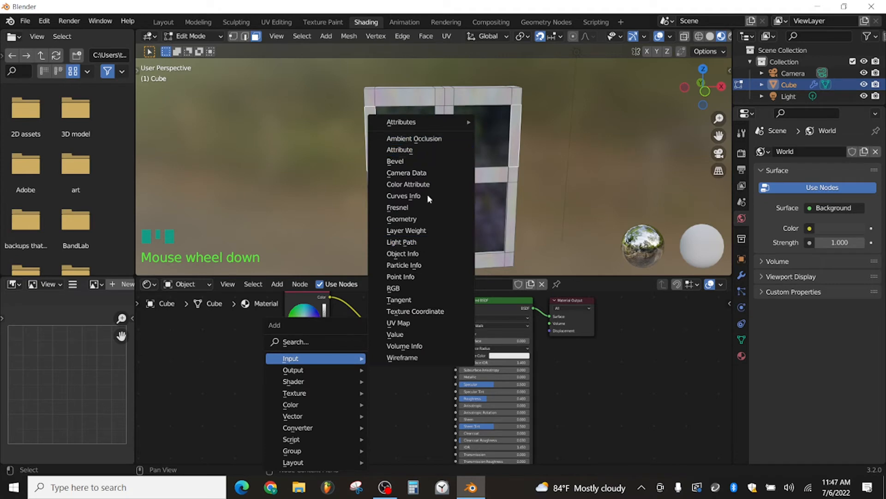
left_click(310, 340)
type("c")
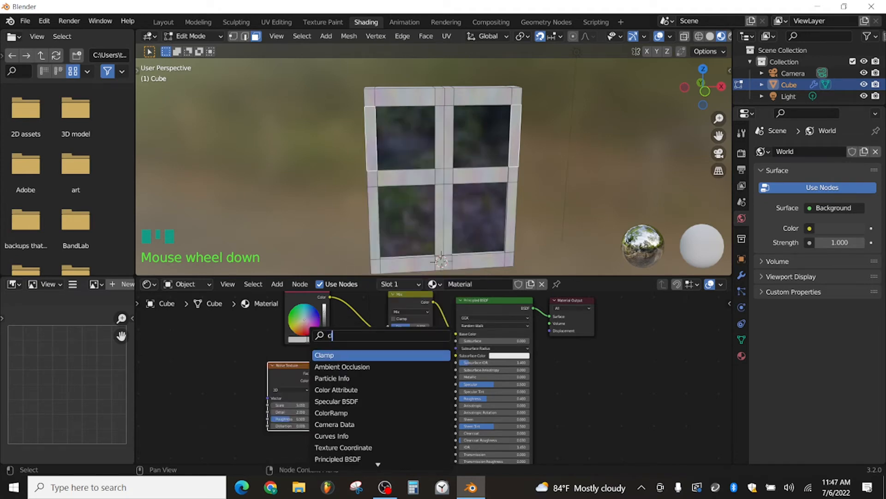
type("olor")
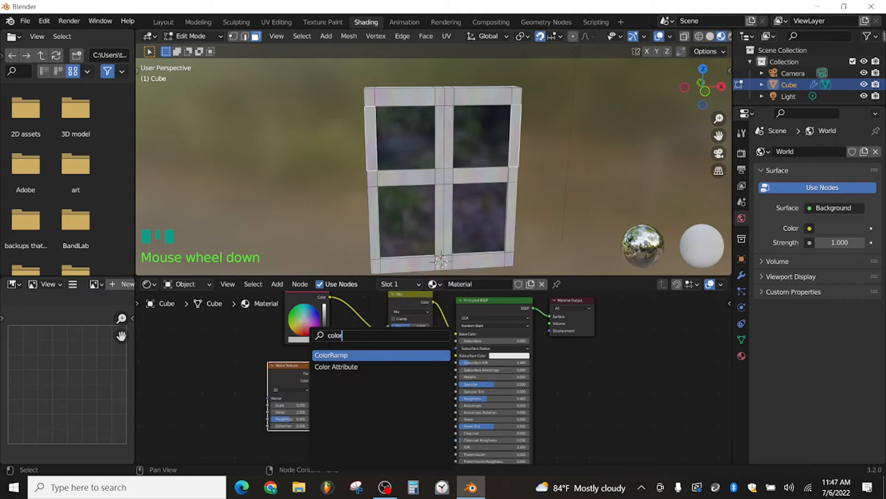
key("Return")
left_click(351, 354)
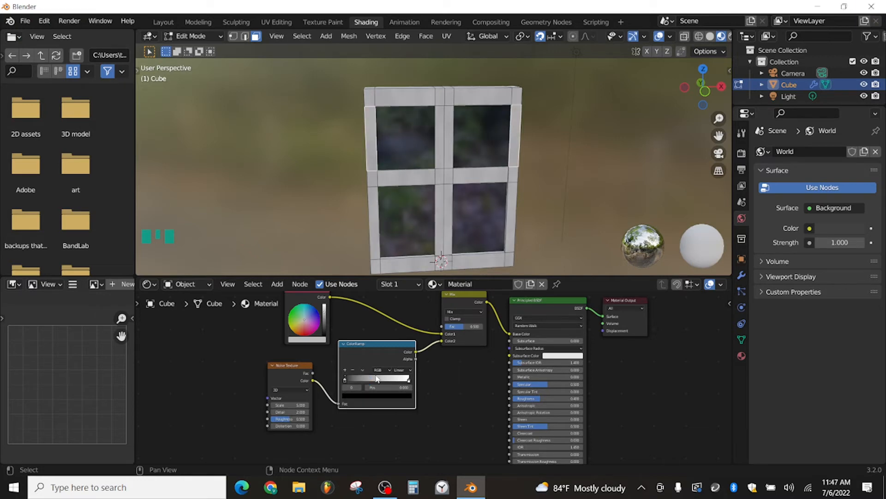
Step: Move the ColorRamp's black and white stops inward to increase the noise contrast
left_click(408, 384)
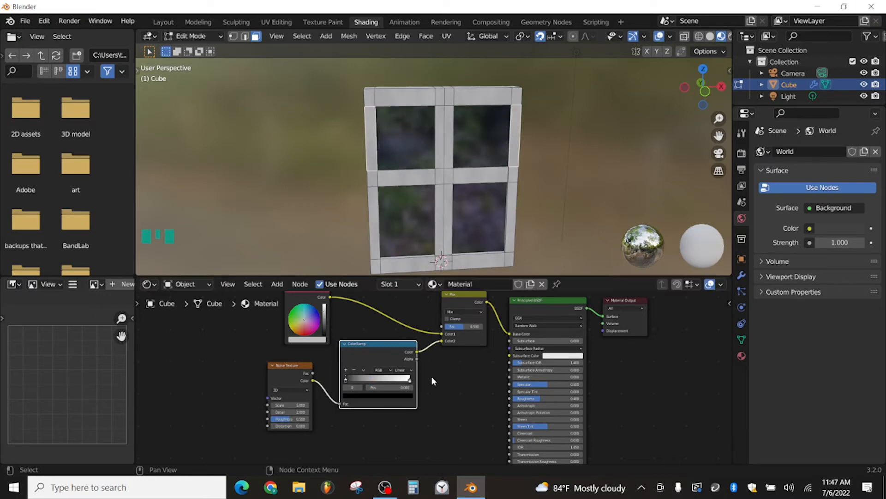
scroll(431, 376, "up", 3)
left_click_drag(428, 410, 451, 410)
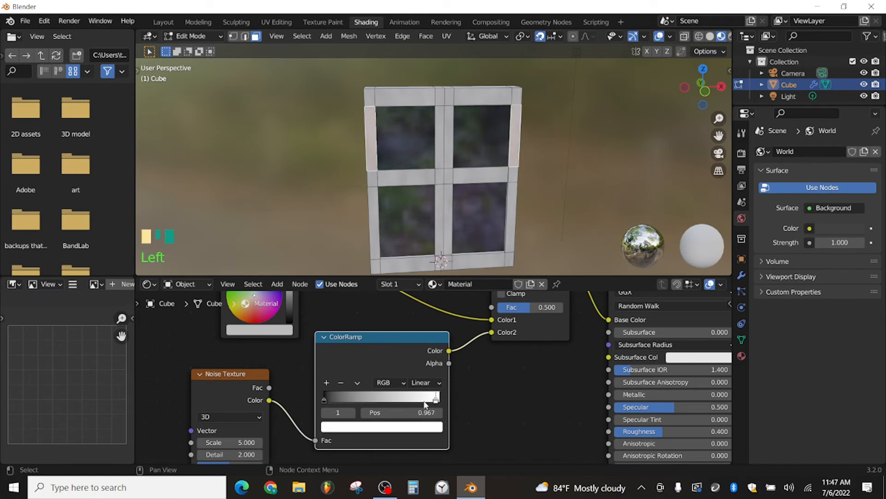
scroll(422, 308, "down", 4)
Step: Connect the ColorRamp's Color output to the Principled BSDF's Roughness and inspect the frame up close
left_click_drag(438, 308, 526, 351)
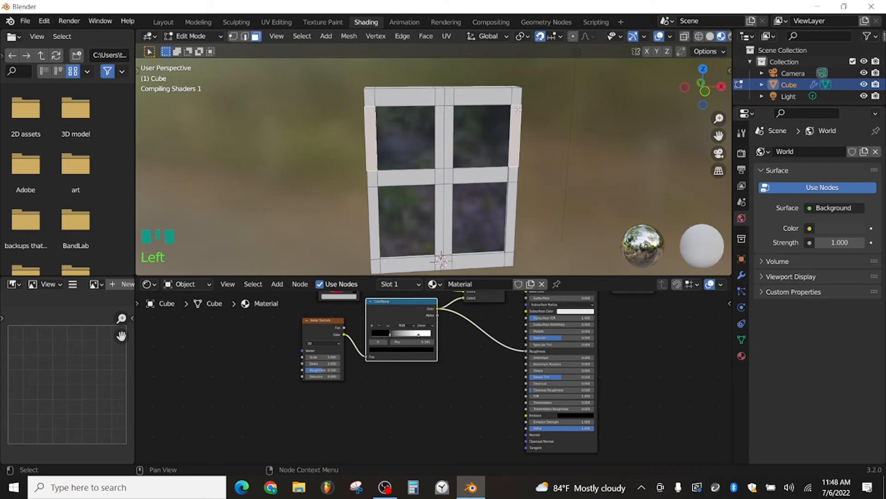
scroll(468, 118, "up", 3)
middle_click_drag(467, 117, 520, 133)
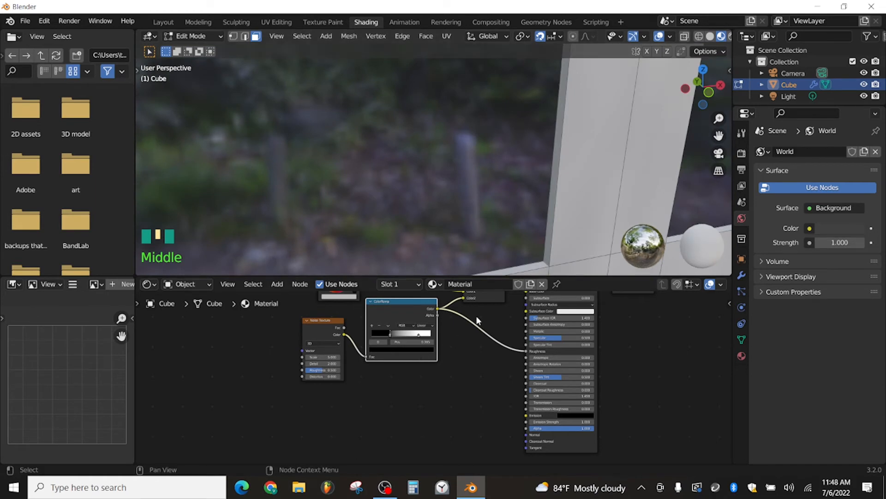
key("shift+a")
Step: Set the Mix node's factor to 1.000 and move the ColorRamp's black stop to position 0.440
middle_click_drag(451, 347, 455, 395)
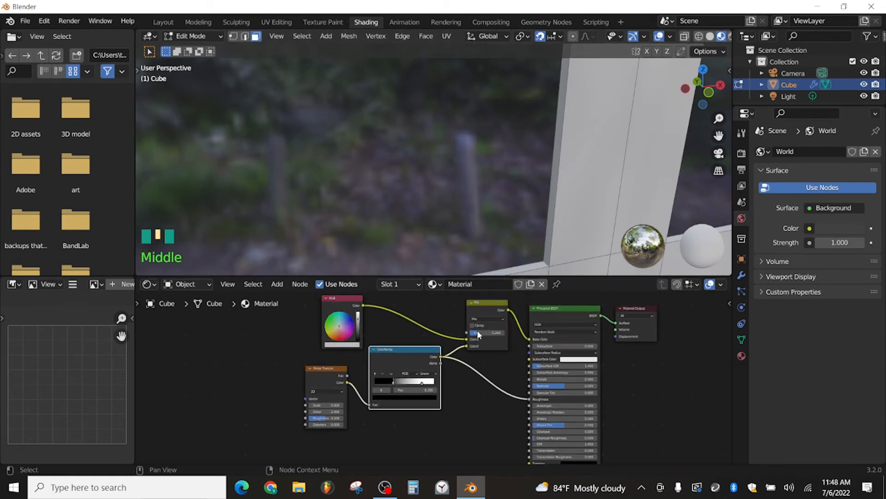
left_click_drag(478, 334, 504, 332)
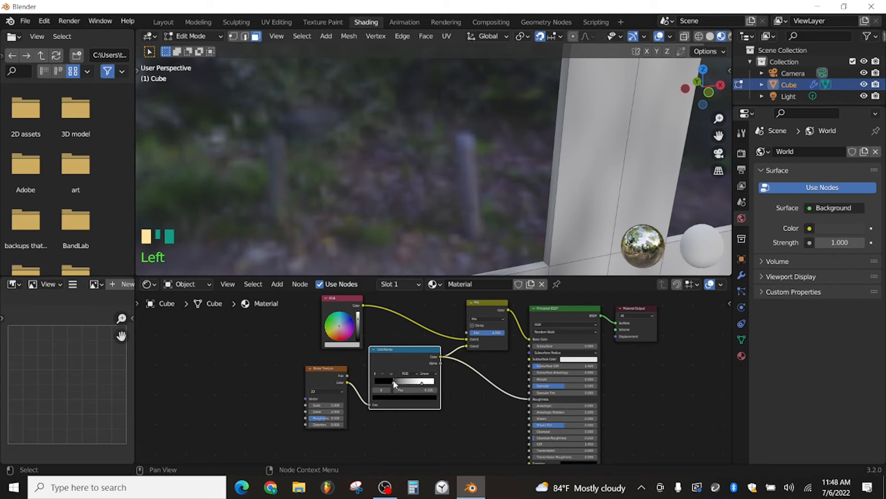
left_click_drag(395, 381, 400, 378)
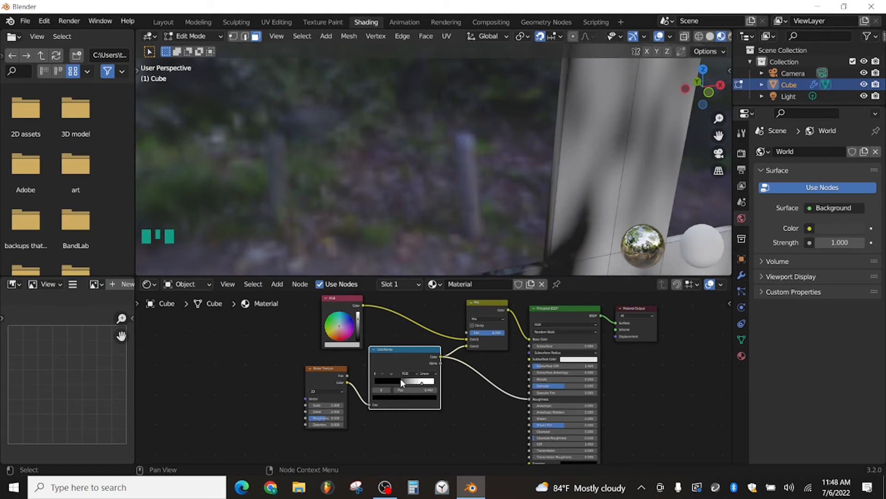
Step: Disconnect the ColorRamp from the Principled BSDF's Roughness and set the Mix factor to 0.327
scroll(531, 228, "down", 3)
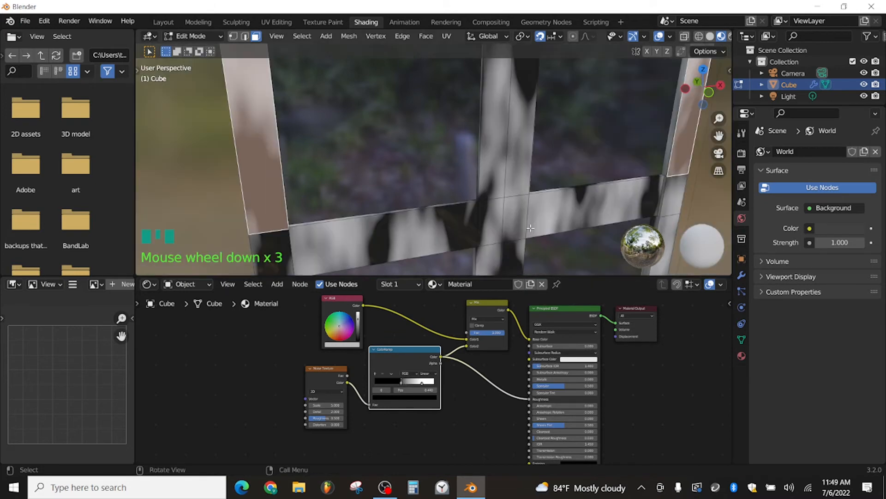
middle_click_drag(448, 305, 430, 334)
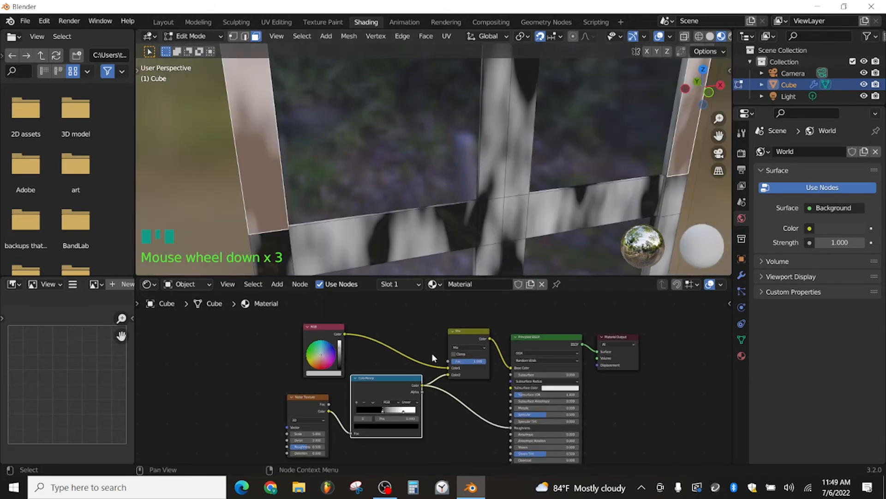
left_click_drag(510, 428, 417, 419)
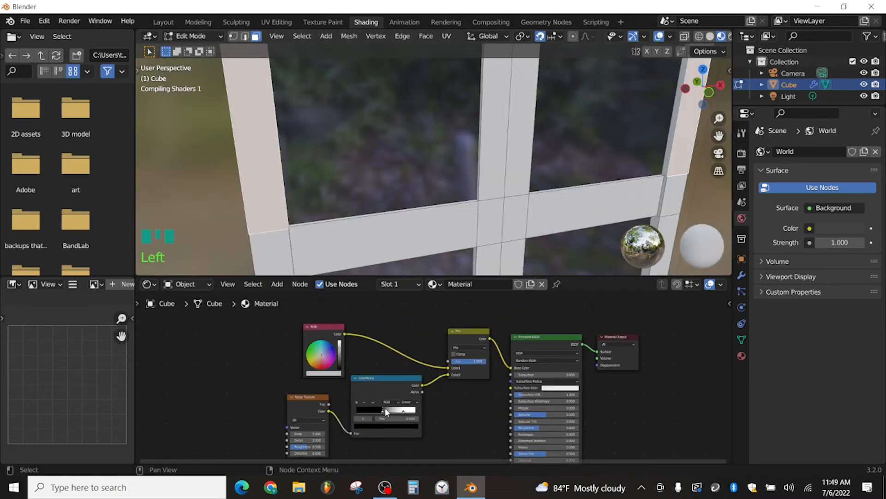
left_click(465, 361)
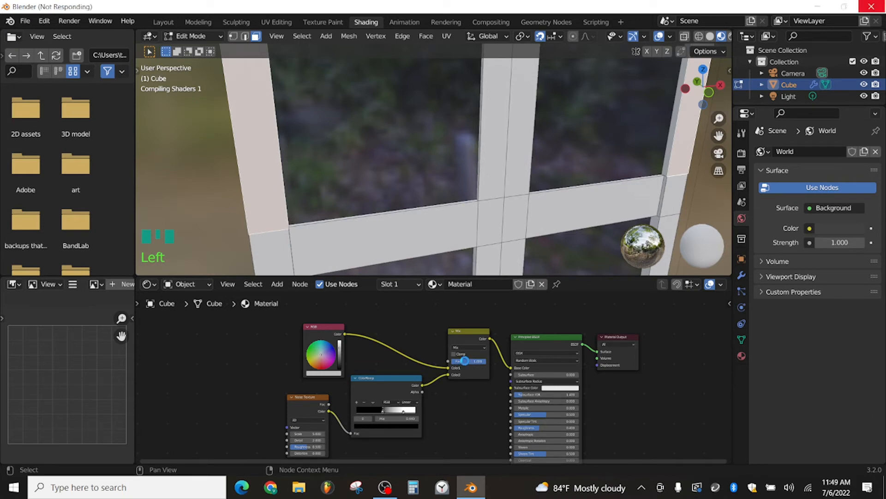
Step: Return the window to Object Mode and enable the Y axis in its Mirror modifier
left_click(457, 171, "shift")
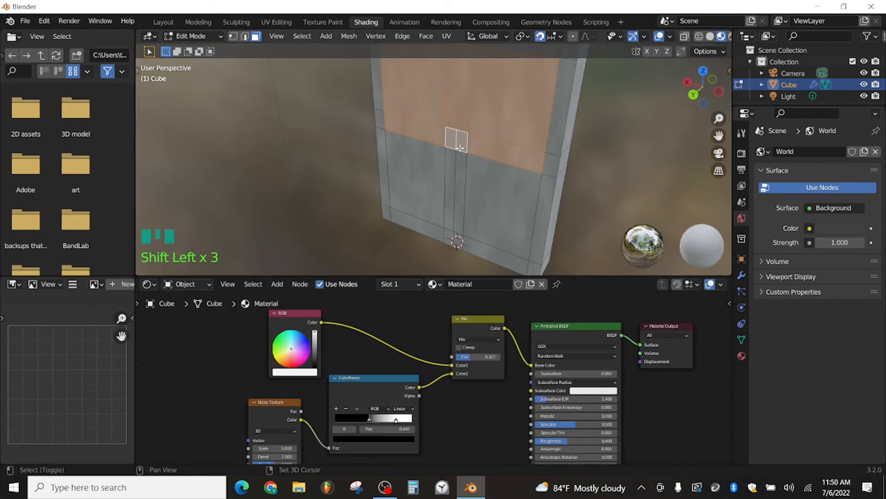
left_click(457, 171, "shift")
scroll(453, 152, "down", 1)
scroll(453, 152, "down", 2)
middle_click_drag(453, 151, 254, 57)
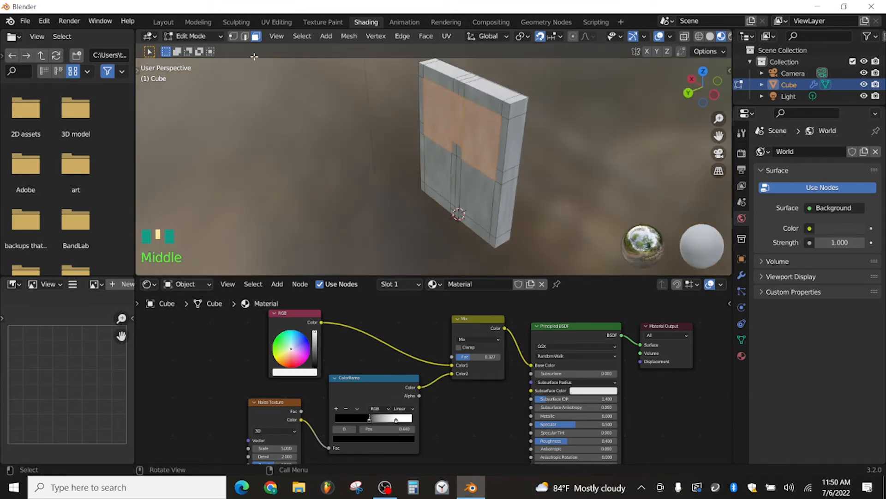
left_click(209, 35)
left_click(203, 62)
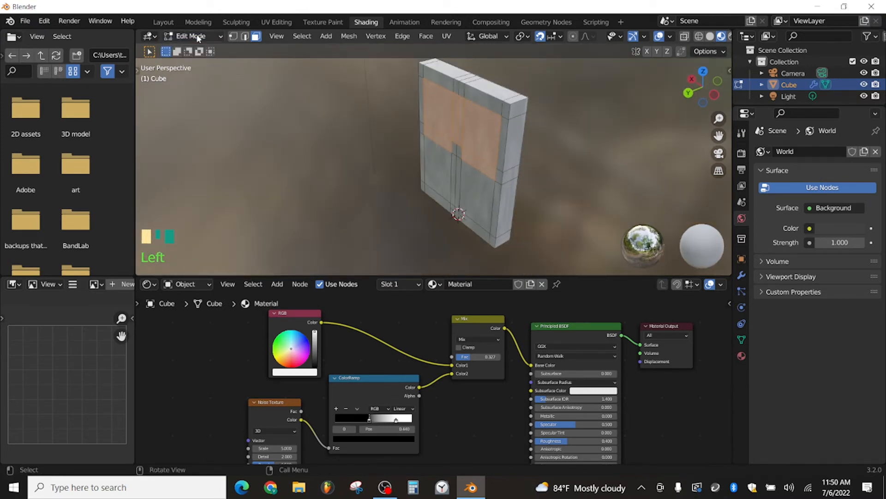
left_click(202, 37)
left_click(201, 49)
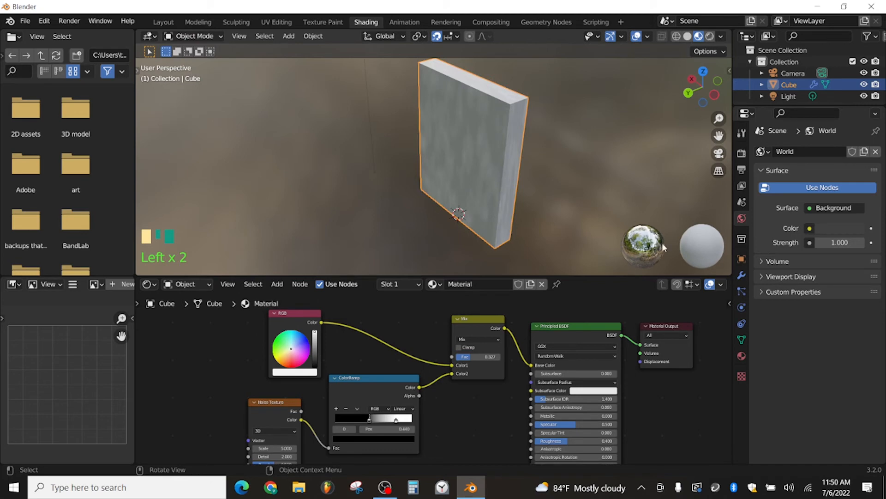
left_click(741, 276)
left_click(833, 187)
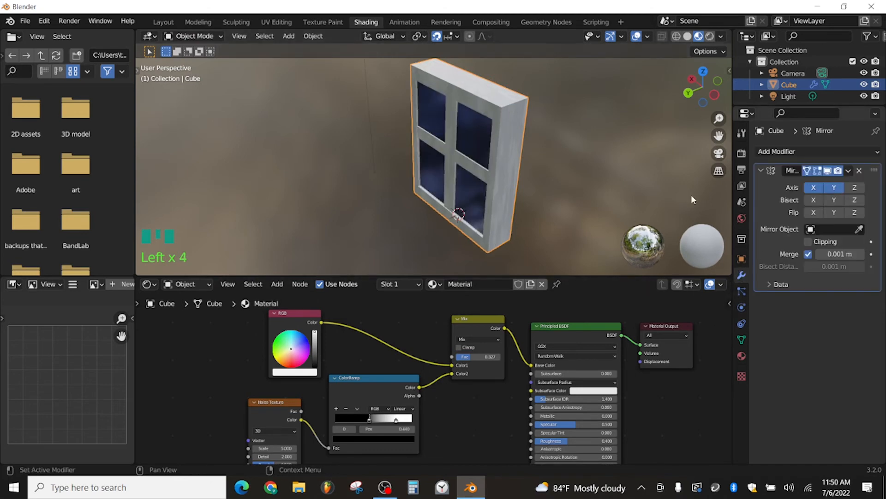
mouse_move(571, 168)
middle_mouse_down()
mouse_move(515, 165)
mouse_move(568, 167)
middle_mouse_up()
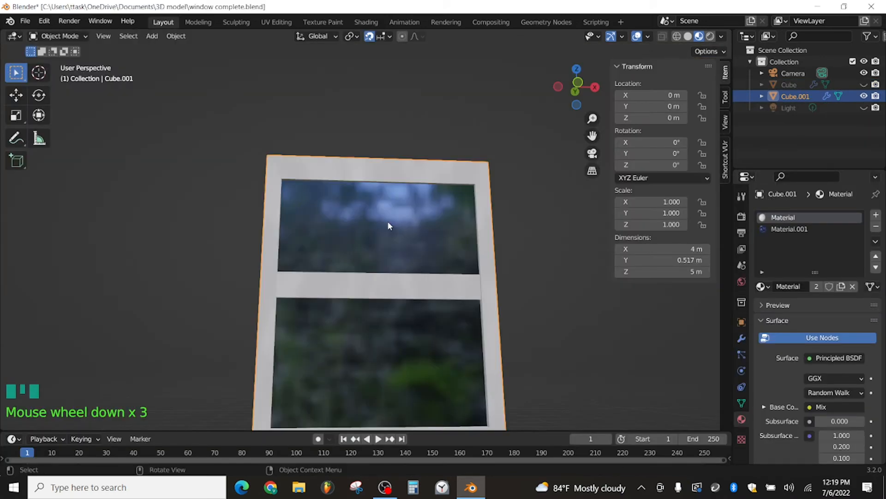
Step: Hide the original window and put its duplicate into Edit Mode
middle_click_drag(388, 222, 374, 257)
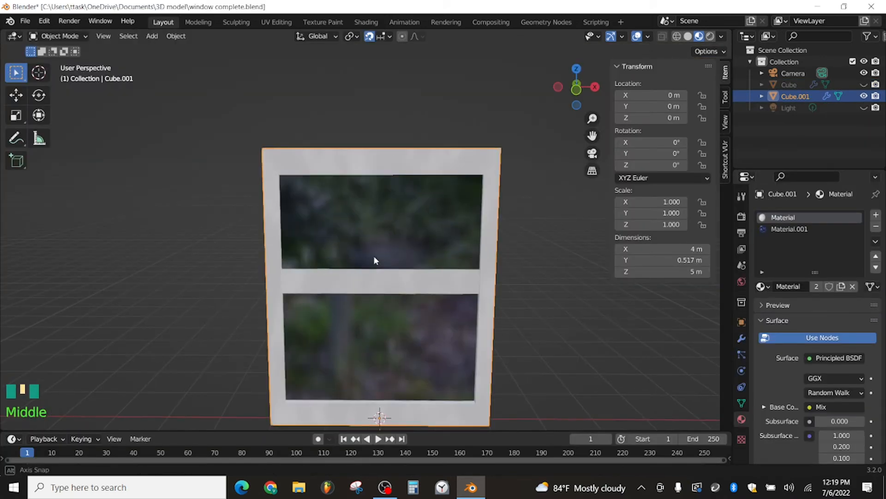
scroll(374, 256, "down", 3)
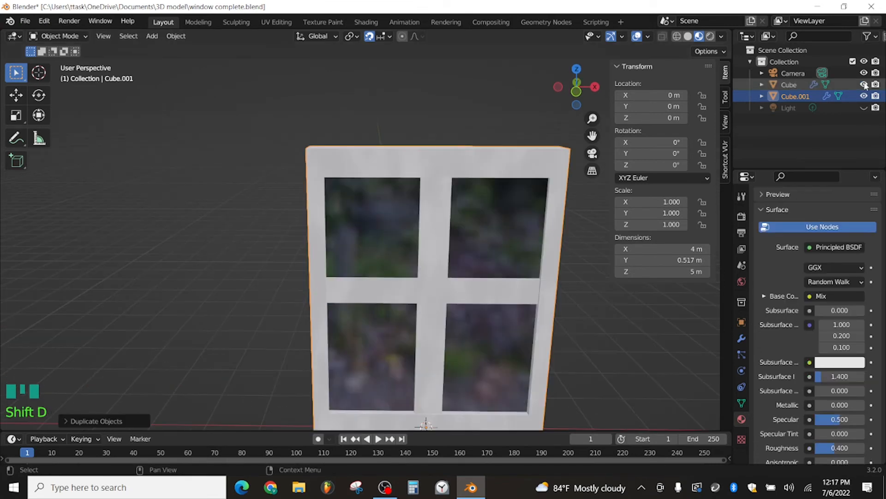
left_click(440, 104)
left_click(46, 39)
left_click(58, 61)
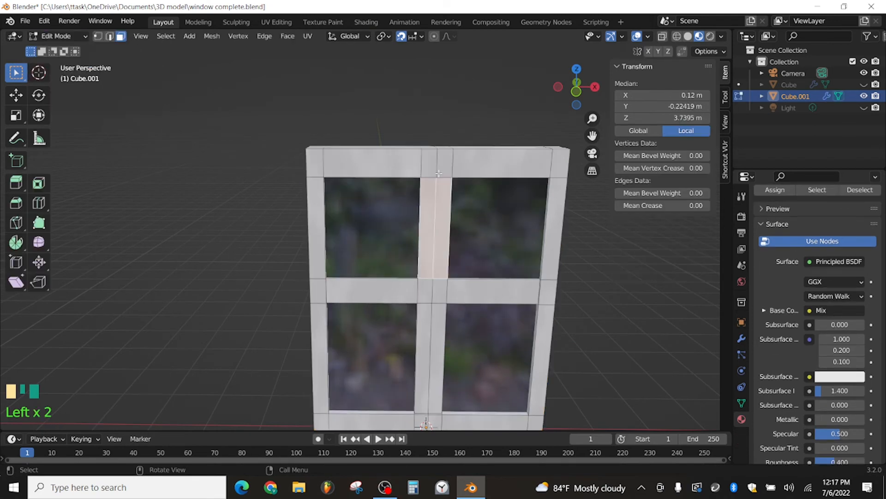
Step: Delete the front faces of the vertical centre bar in both the upper and lower rows of the duplicate window
left_click(430, 324, "shift")
right_click(425, 326)
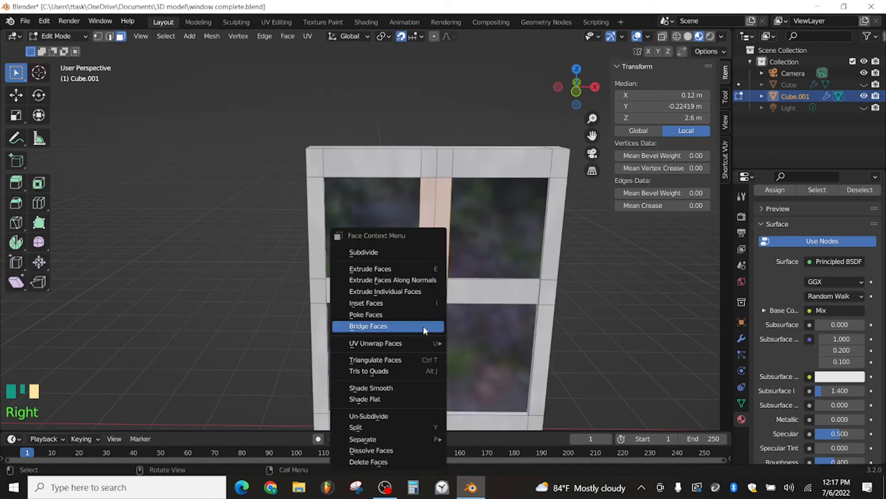
right_click(394, 461)
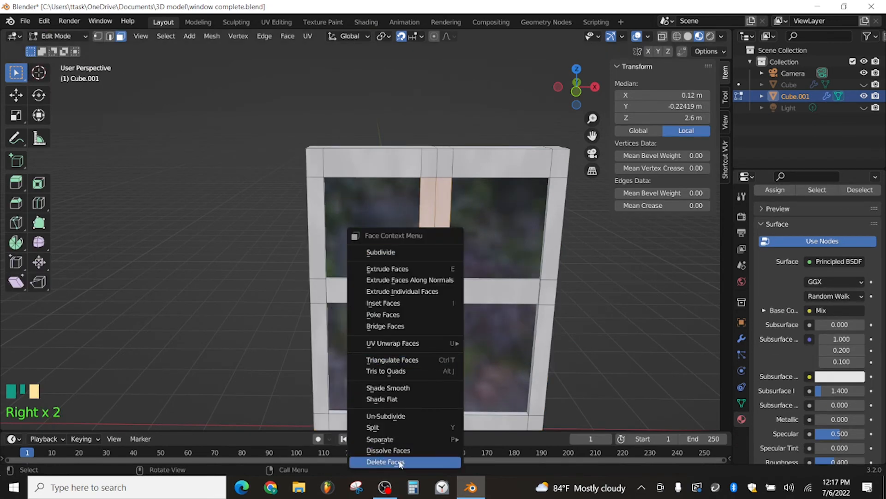
left_click(394, 462)
Step: Delete the inner faces exposed inside the upper section of the vertical centre bar
middle_click_drag(394, 461, 529, 163)
scroll(489, 251, "up", 3)
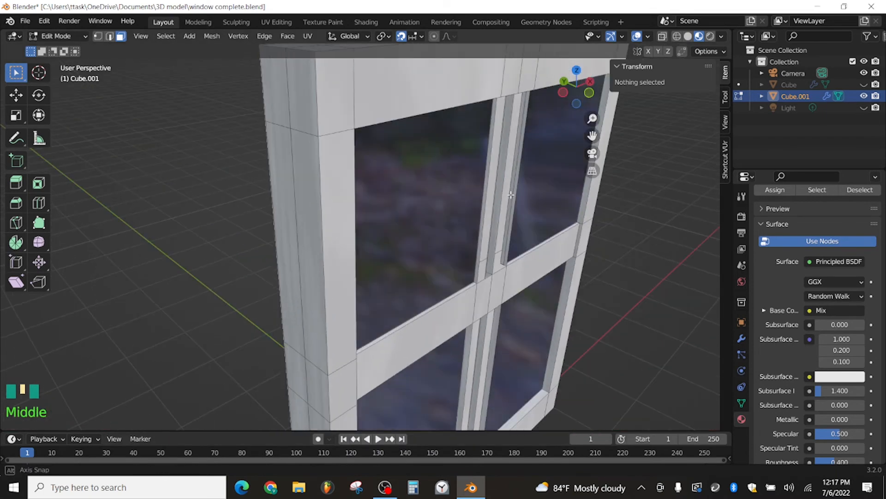
scroll(529, 163, "up", 2)
left_click(538, 156)
left_click(540, 157, "shift")
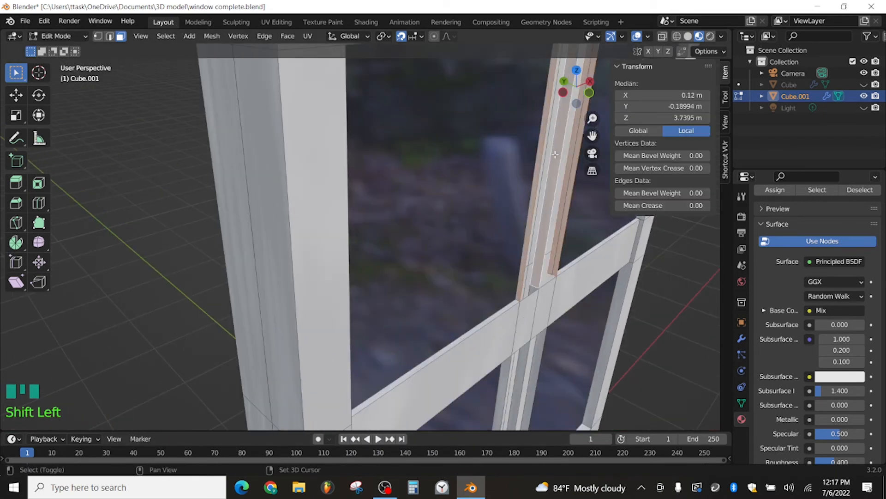
key("x")
left_click(538, 184)
Step: Delete the remaining side face of the centre bar's upper section
middle_click_drag(539, 184, 401, 181)
left_click(395, 182)
right_click(393, 181)
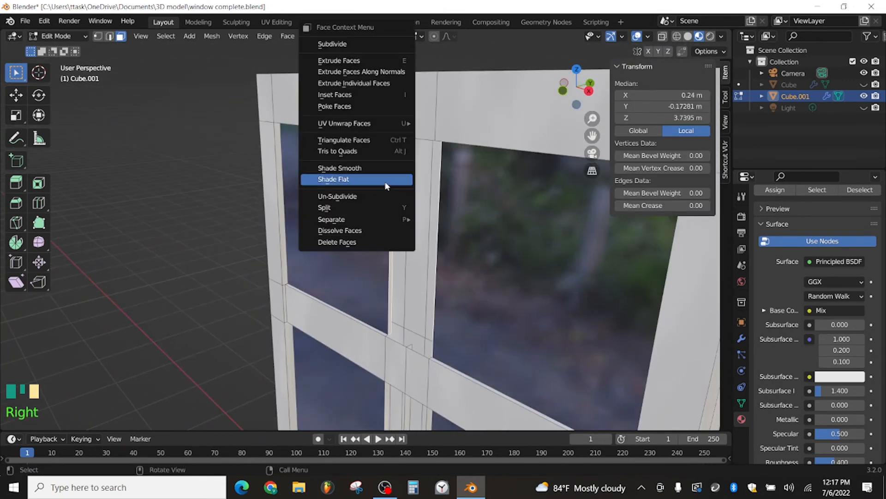
left_click(355, 245)
scroll(355, 247, "down", 3)
Step: Delete the leftover side and inner faces of the centre bar's lower section
middle_click_drag(424, 293, 436, 291)
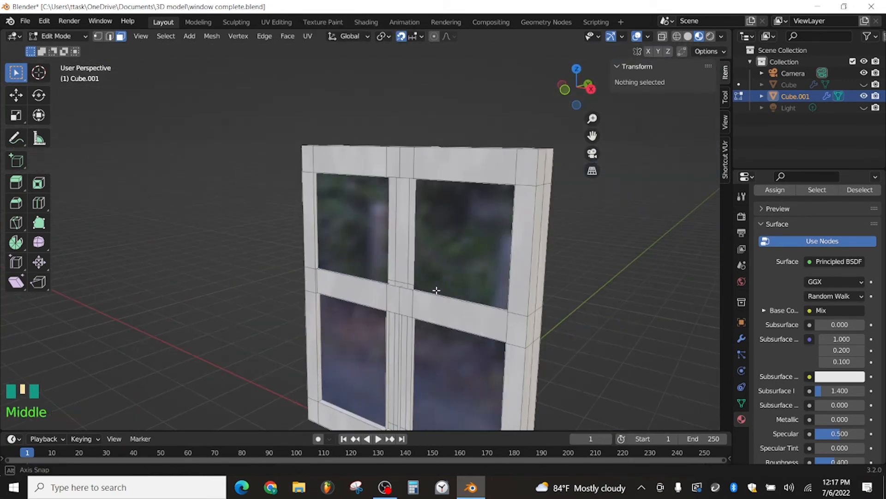
left_click(387, 335)
left_click(401, 332, "shift")
right_click(400, 332)
left_click(404, 337)
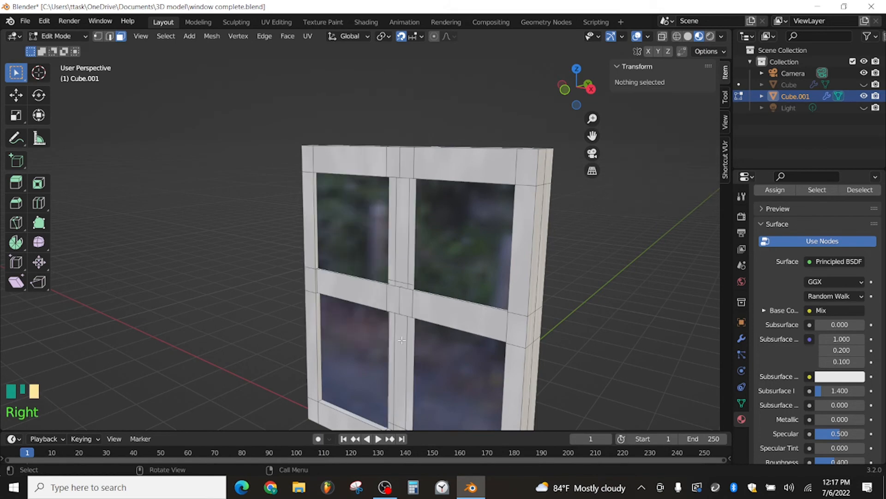
Step: Extrude the vertical edges beside the removed centre bar, in both rows, inward to the window's centreline at X 0 m
middle_click_drag(404, 338, 510, 370)
scroll(466, 187, "up", 4)
middle_click_drag(466, 182, 447, 200)
key("2")
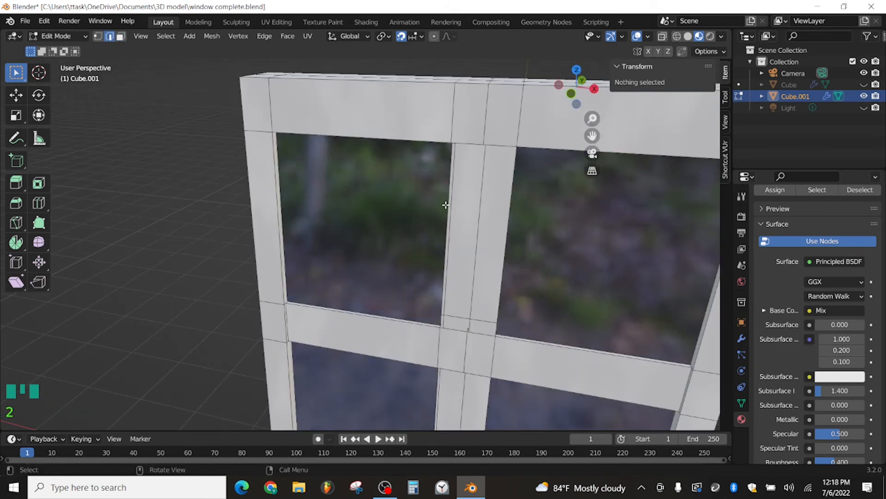
left_click(449, 199)
scroll(449, 199, "down", 2)
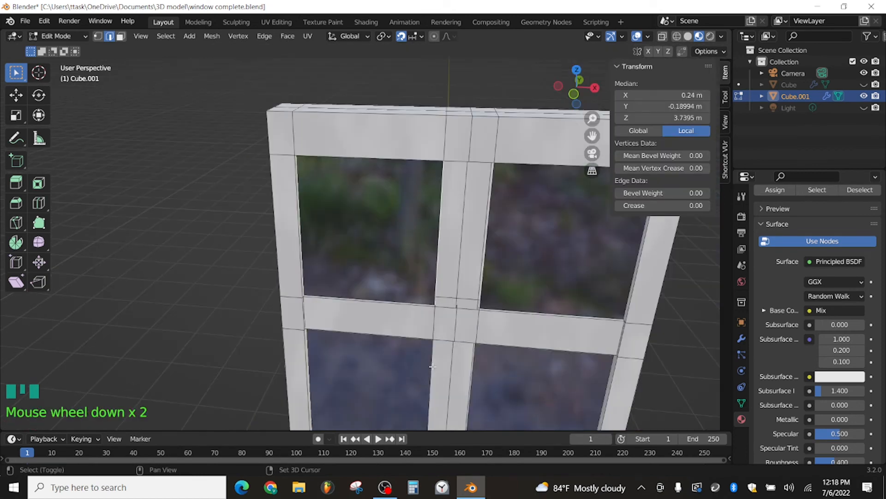
left_click(493, 280, "shift")
key("KP_1")
scroll(493, 273, "down", 4)
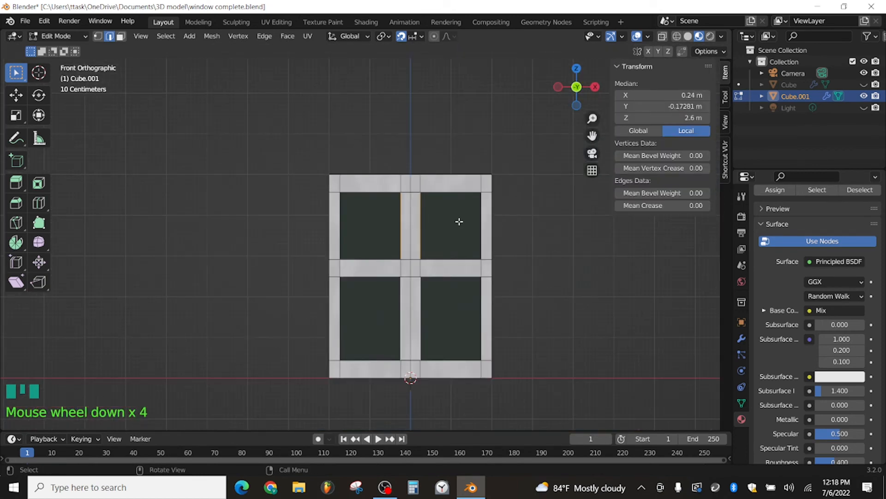
scroll(459, 222, "up", 2)
key("e")
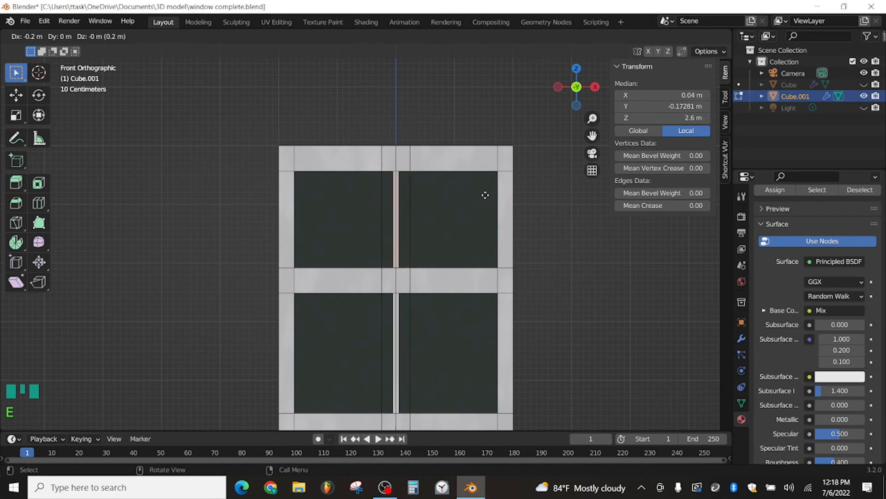
left_click(480, 196)
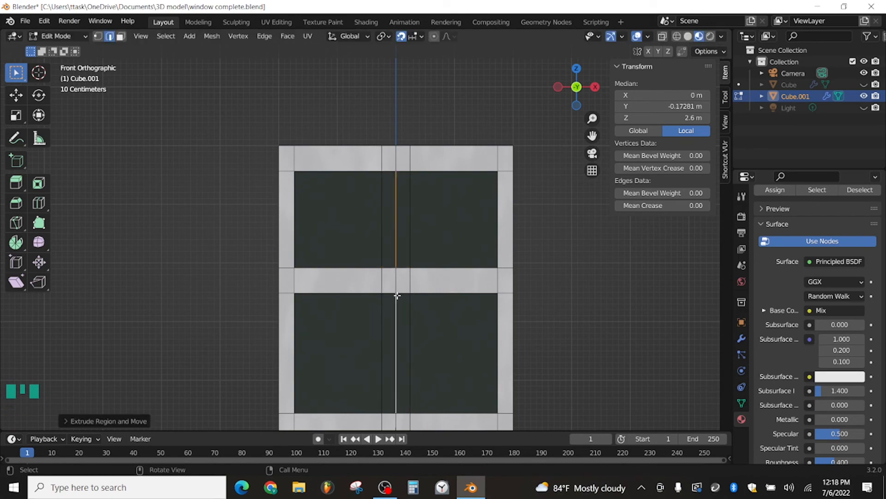
Step: Delete the leftover faces on the underside of the top rail where the centre bar met it
scroll(410, 160, "up", 4)
middle_click_drag(410, 160, 478, 113)
scroll(479, 112, "up", 2)
left_click_drag(592, 136, 606, 212)
middle_click_drag(403, 135, 400, 128)
key("3")
left_click(422, 128)
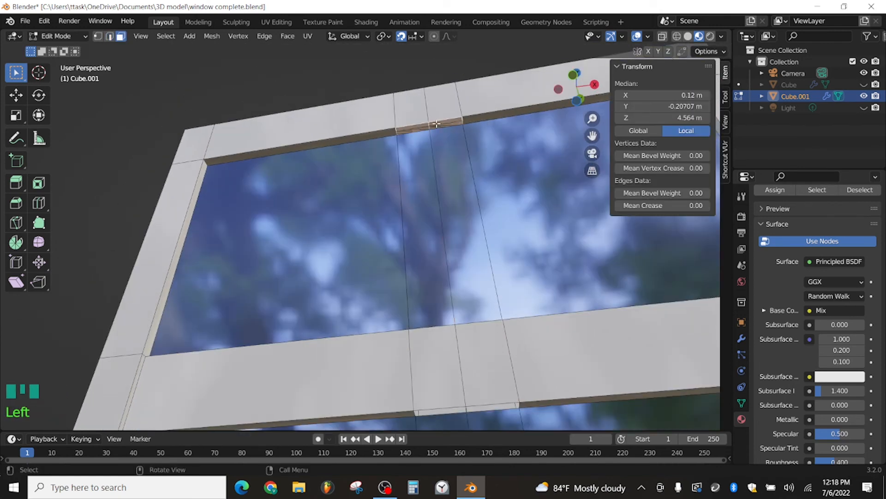
middle_click_drag(432, 163, 442, 191)
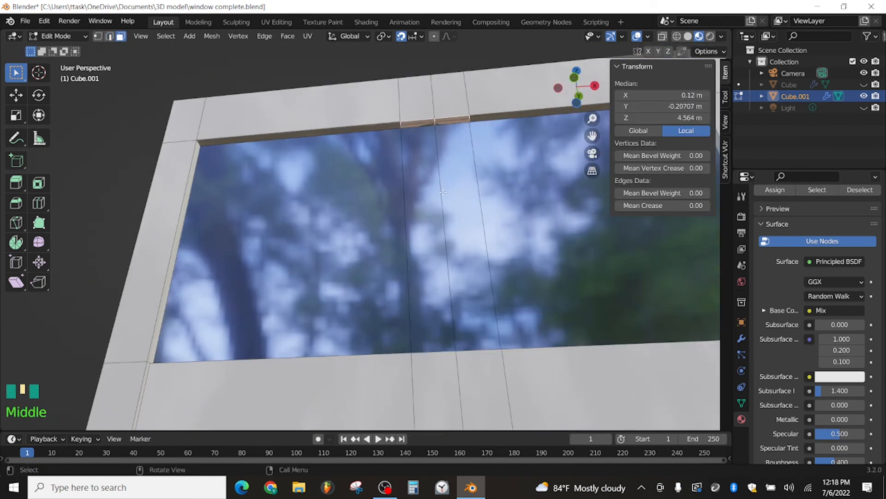
right_click(404, 178)
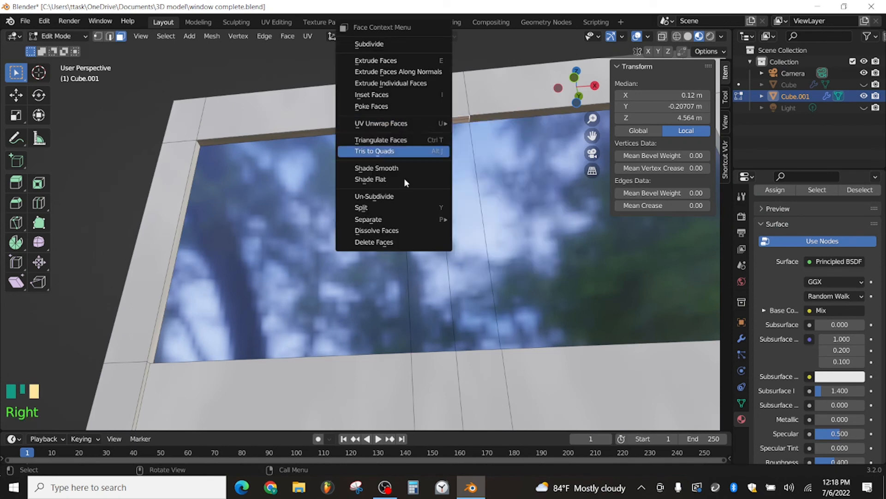
left_click(397, 238)
left_click(433, 124)
right_click(433, 124)
left_click(388, 236)
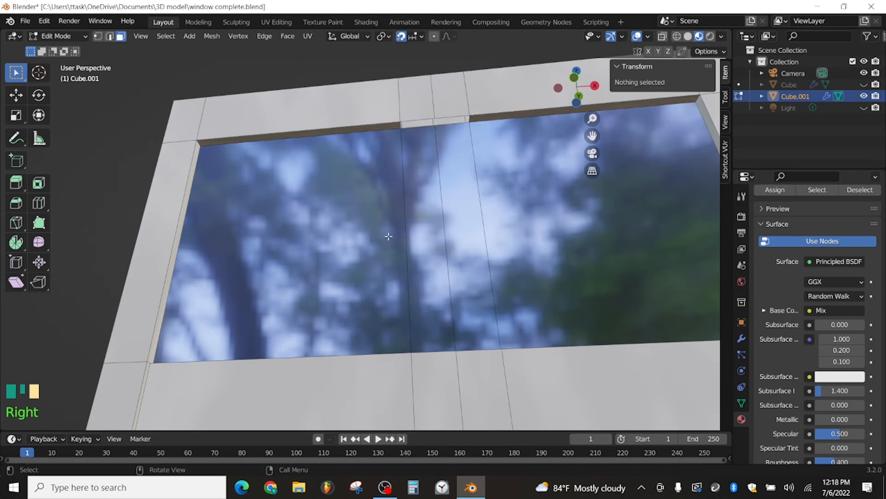
Step: Fill the gap in the top rail's underside with a new face between its front and back edges
left_click(409, 119)
key("2")
left_click(418, 123)
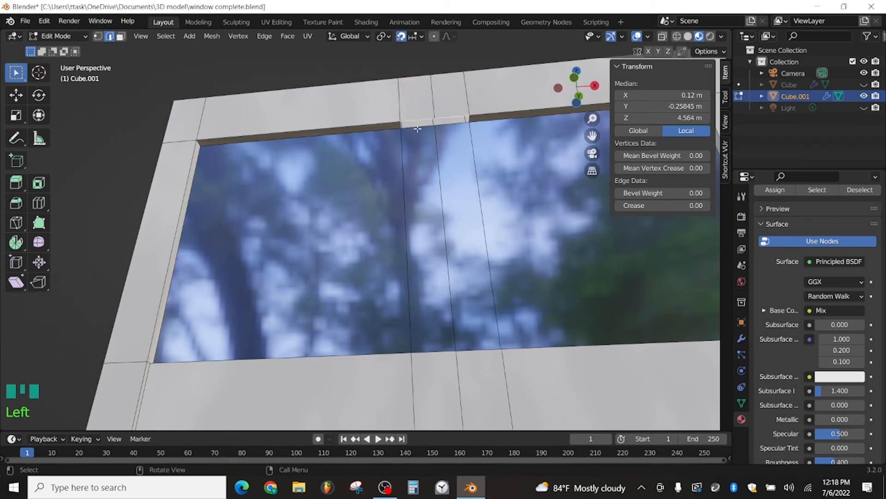
left_click(418, 128, "shift")
key("f")
Step: Try to fill the gap on the upper side of the middle rail with a face between its two edges
middle_click_drag(431, 181, 445, 272)
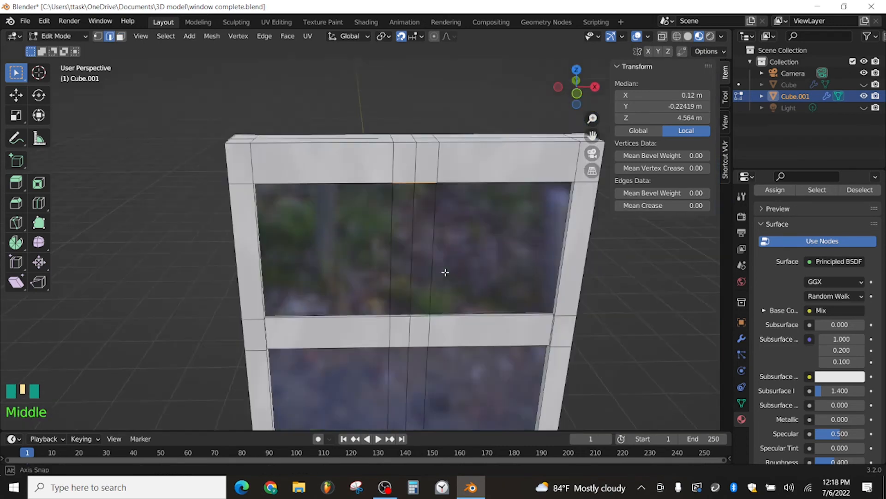
scroll(431, 200, "up", 2)
middle_click_drag(432, 200, 428, 267)
left_click(408, 296)
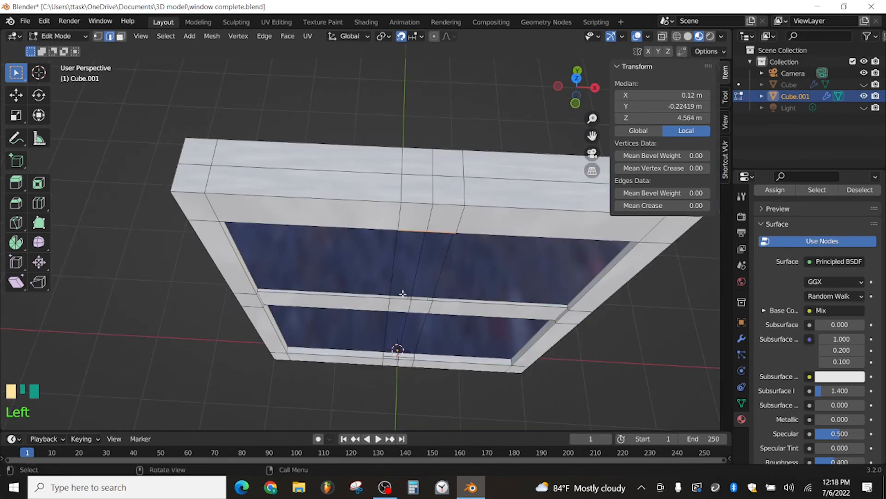
left_click(403, 300, "shift")
key("f")
middle_click_drag(414, 311, 427, 283)
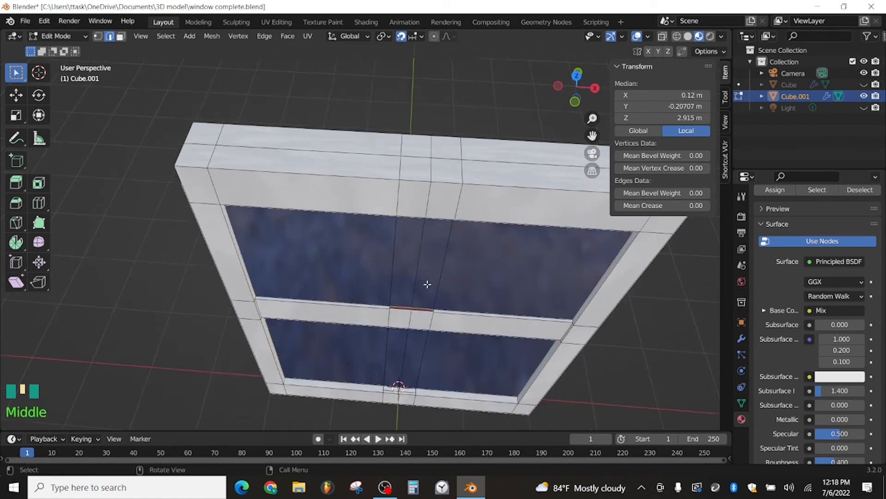
scroll(459, 297, "up", 4)
left_click_drag(592, 136, 559, 68)
scroll(450, 302, "up", 2)
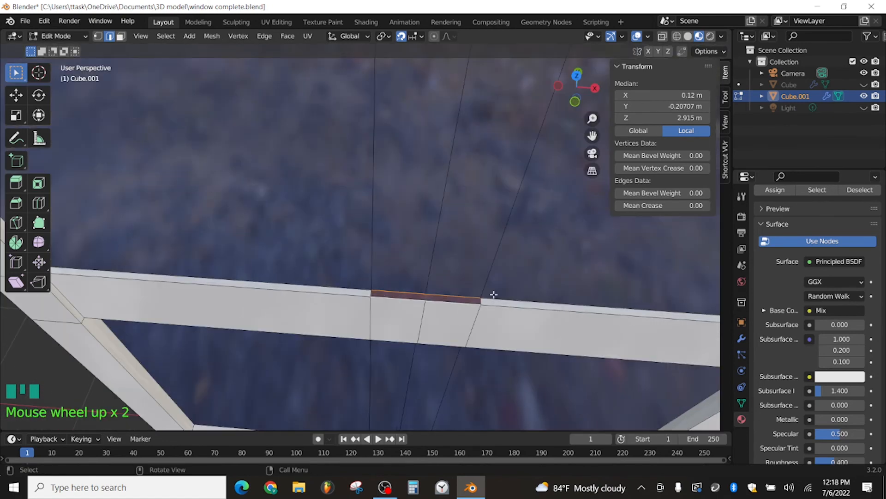
Step: Undo the middle rail's fill and create the face again between the same edges
key("ctrl+z")
left_click(402, 300, "shift")
left_click(402, 300, "shift")
key("f")
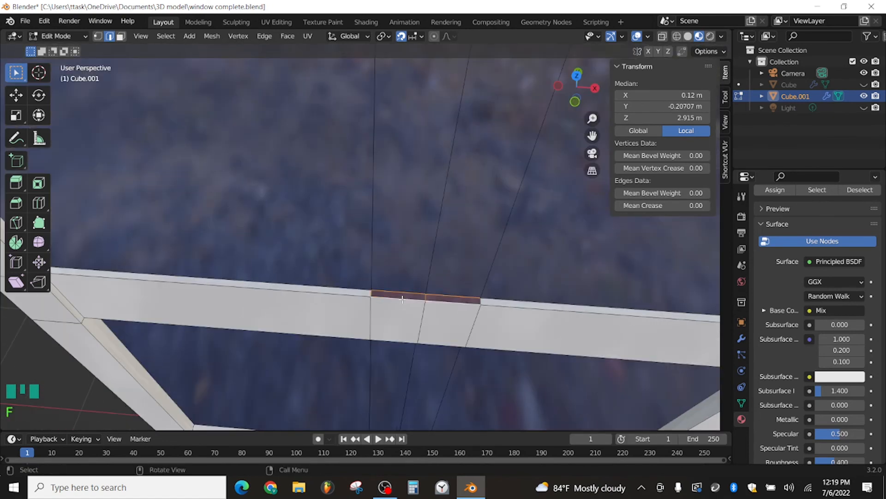
Step: Check the middle rail's new face in face selection, and undo the repeated fill
key("3")
left_click(406, 295)
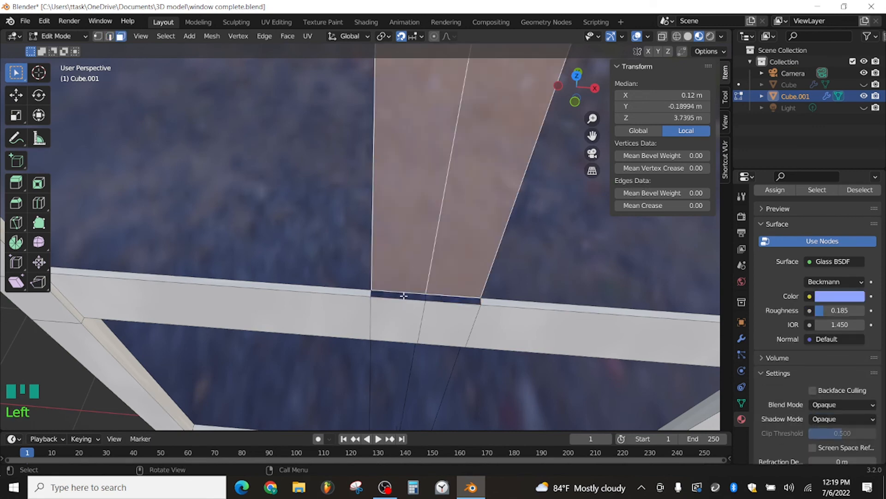
left_click(405, 294)
key("ctrl+z")
key("ctrl+z")
key("ctrl+z")
key("ctrl+z")
key("ctrl+z")
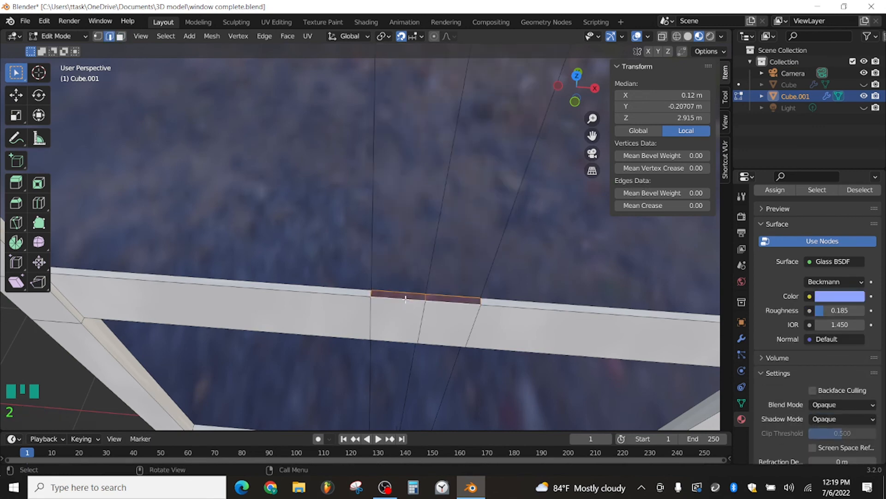
Step: Undo back to the open gap on the middle rail's upper side and fill it between its front and back edges
left_click(406, 299)
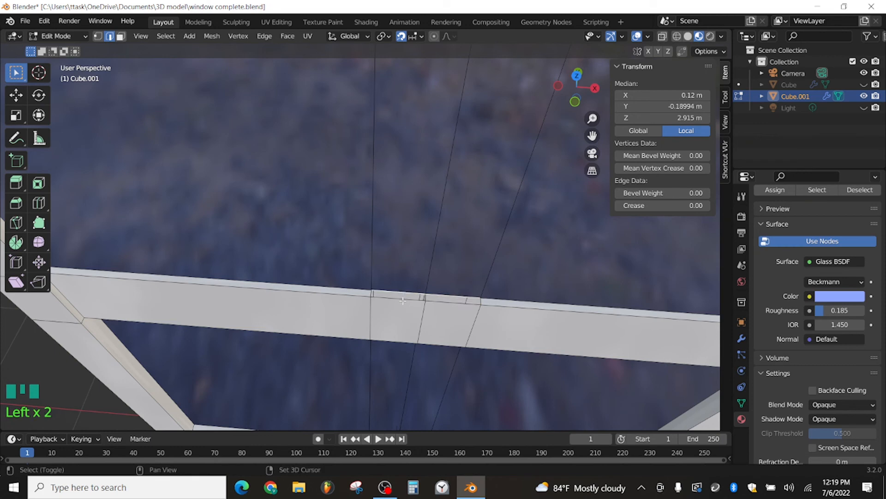
left_click(402, 291, "shift")
key("ctrl+z")
left_click(403, 299)
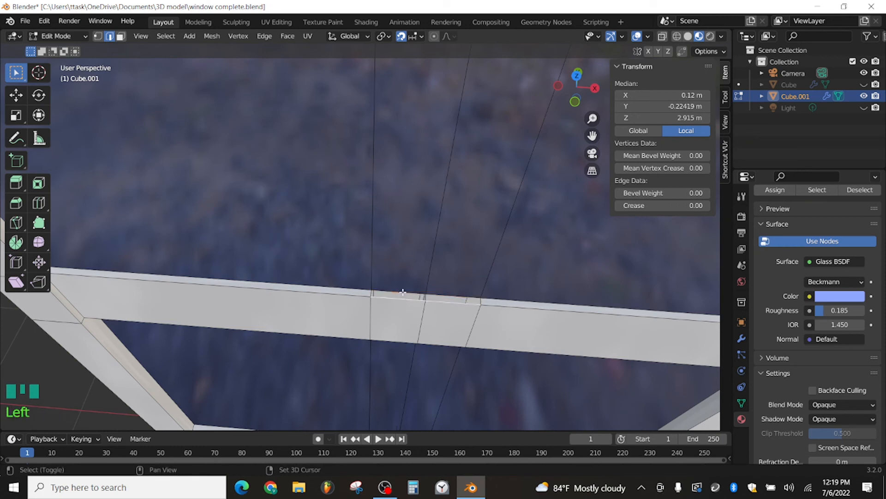
left_click(402, 294, "shift")
key("f")
Step: Try to fill the gap in the middle rail's underside with a face between its two edges, and undo the fill
middle_click_drag(566, 292, 443, 283)
scroll(459, 257, "down", 3)
scroll(412, 357, "up", 3)
scroll(411, 357, "down", 2)
middle_click_drag(411, 358, 410, 349)
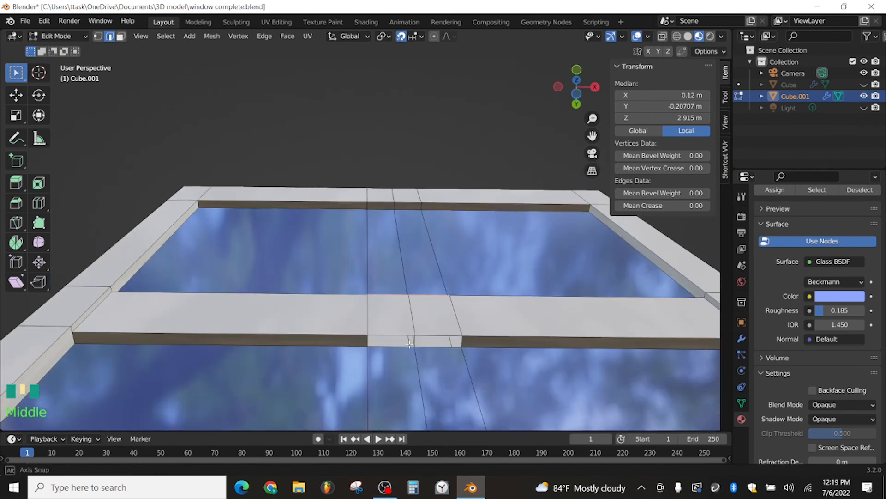
left_click(409, 342)
left_click(397, 337)
left_click(391, 347, "shift")
key("f")
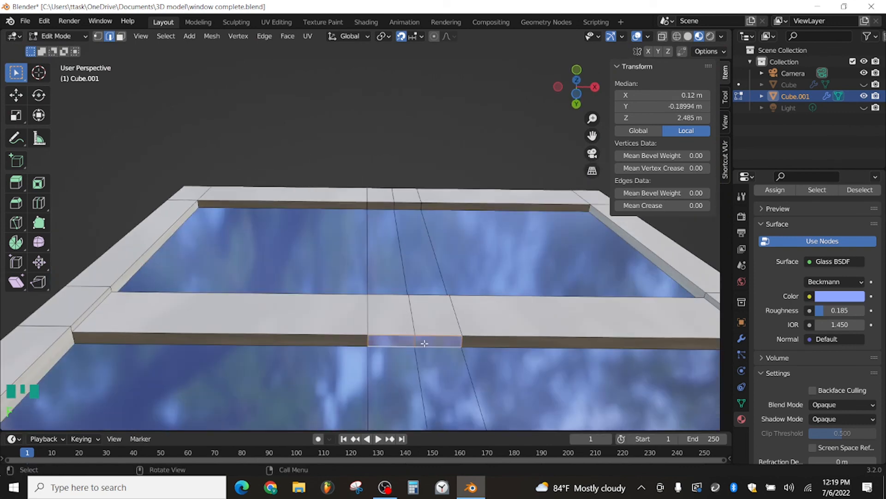
key("ctrl+z")
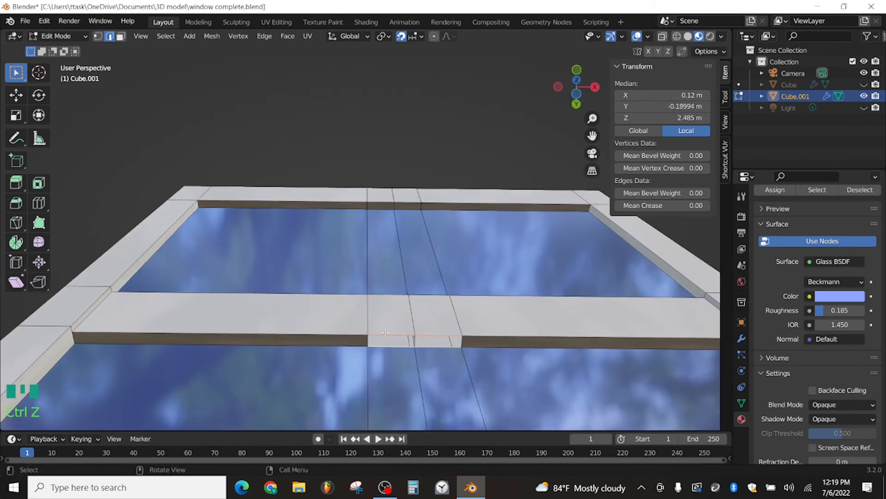
Step: Check the new face on the middle rail's upper side in face selection
scroll(385, 332, "down", 2)
middle_click_drag(385, 332, 400, 390)
scroll(396, 347, "up", 2)
key("3")
left_click(407, 346)
Step: Undo back to the selected edge on the middle rail's upper side and create the face there again
key("ctrl+z")
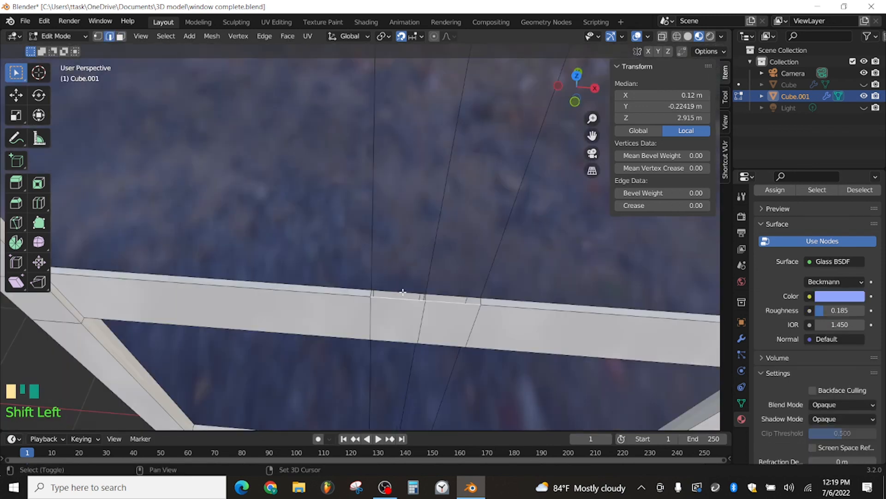
left_click(403, 292, "shift")
key("f")
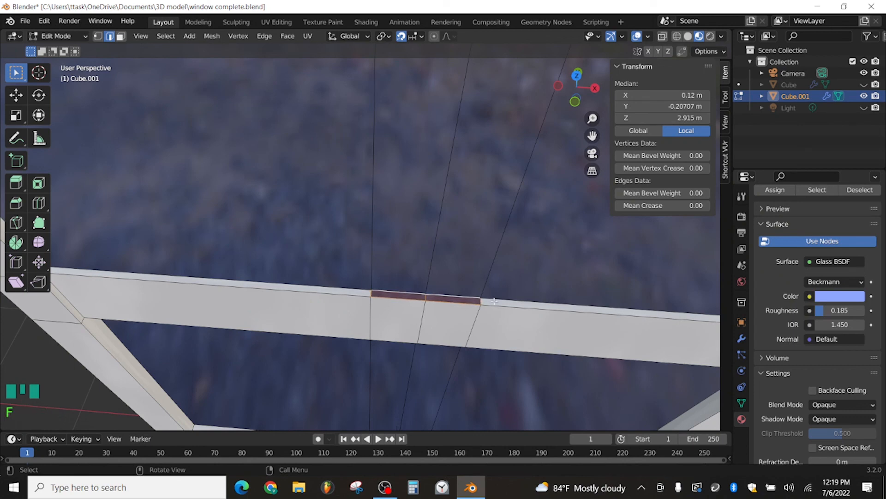
Step: Fill the gap in the middle rail's underside between its front and back edges, undoing and repeating the fill once
scroll(572, 284, "down", 1)
middle_click_drag(572, 284, 416, 300)
scroll(456, 246, "down", 2)
scroll(416, 351, "up", 3)
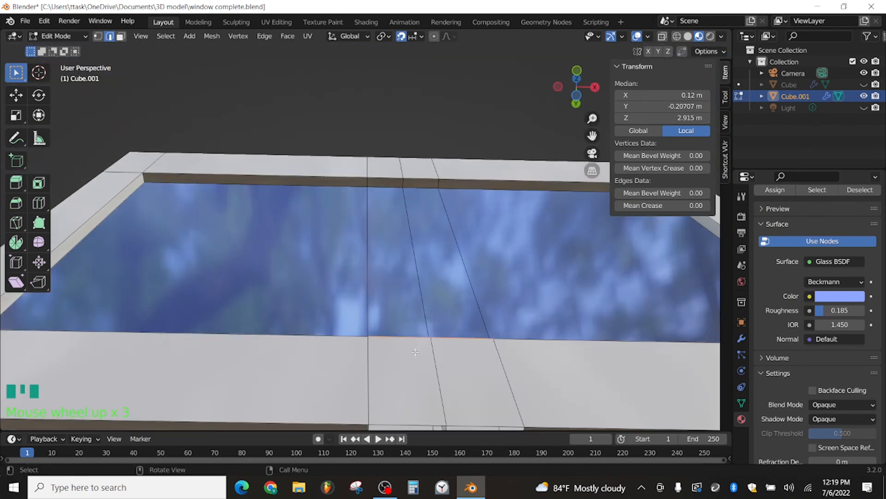
scroll(412, 357, "down", 3)
left_click(396, 342)
left_click(396, 341)
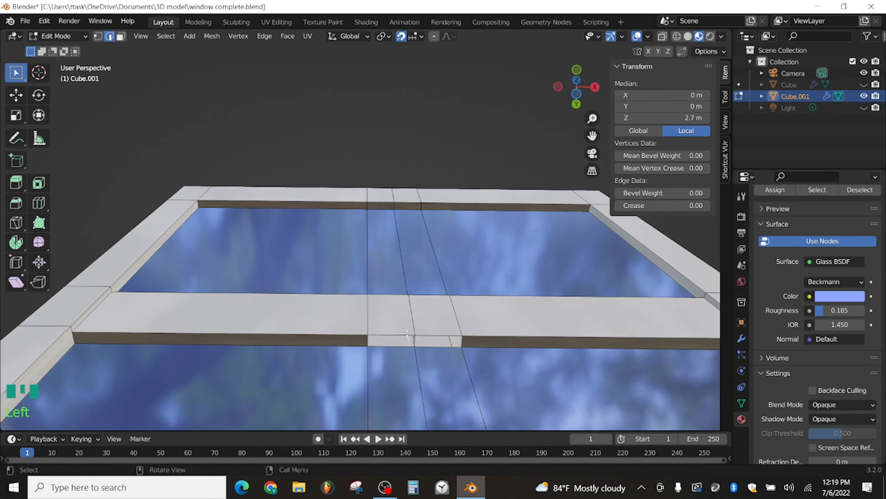
left_click(392, 347, "shift")
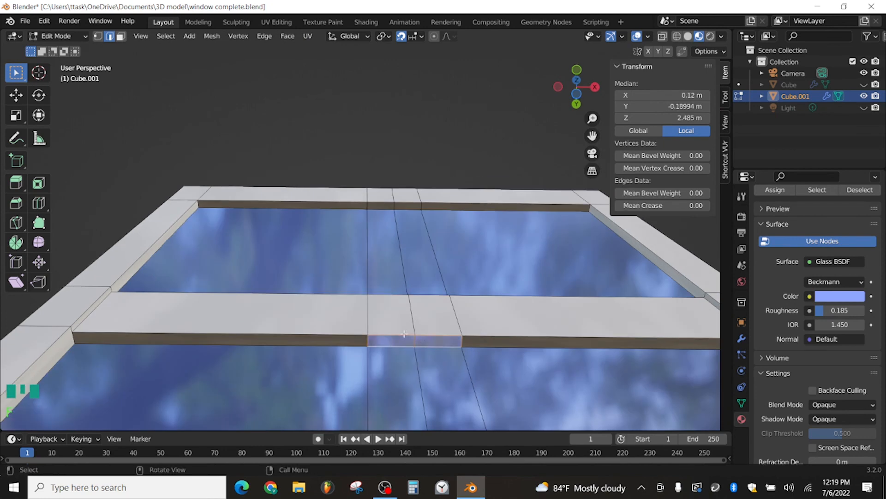
key("ctrl+z")
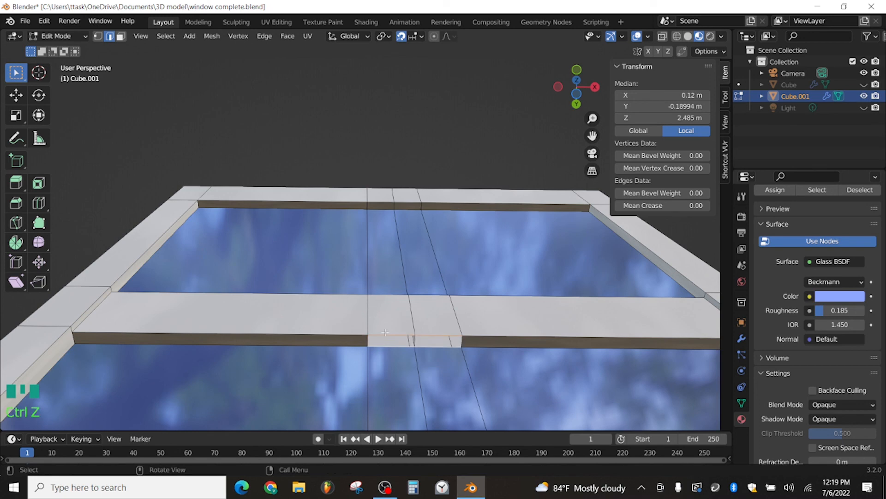
scroll(399, 326, "down", 3)
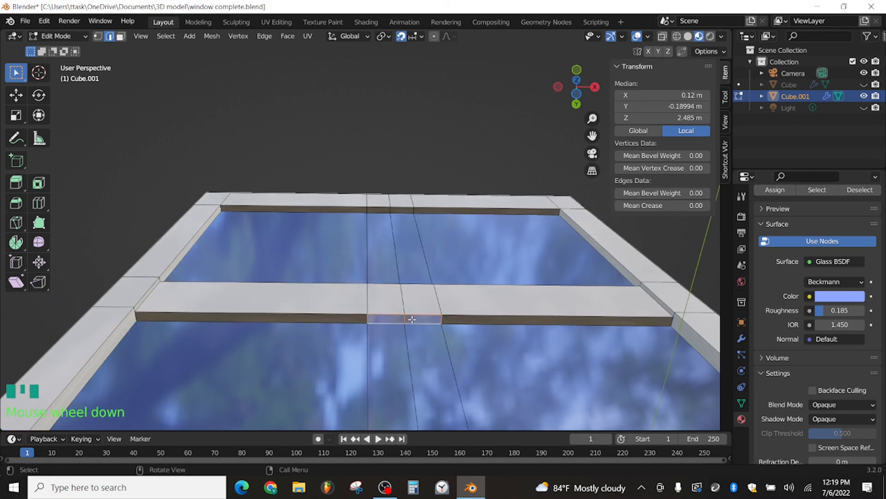
Step: Select the new faces on the middle rail's upper side and underside and assign them the frame's Material
middle_click_drag(410, 315, 401, 369)
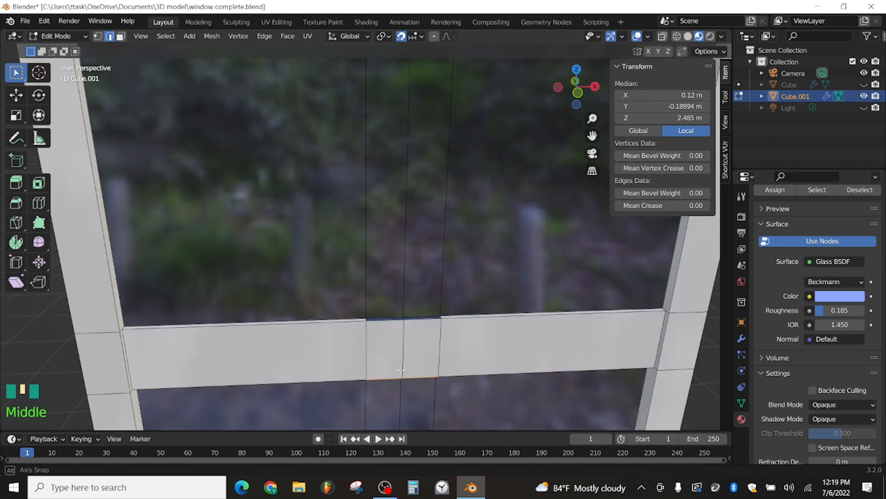
scroll(401, 377, "up", 3)
key("3")
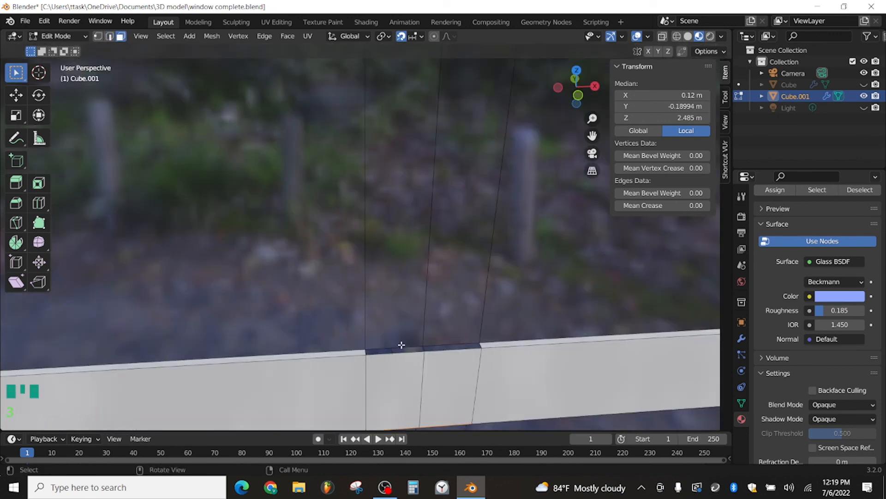
left_click(406, 346)
left_click(428, 351)
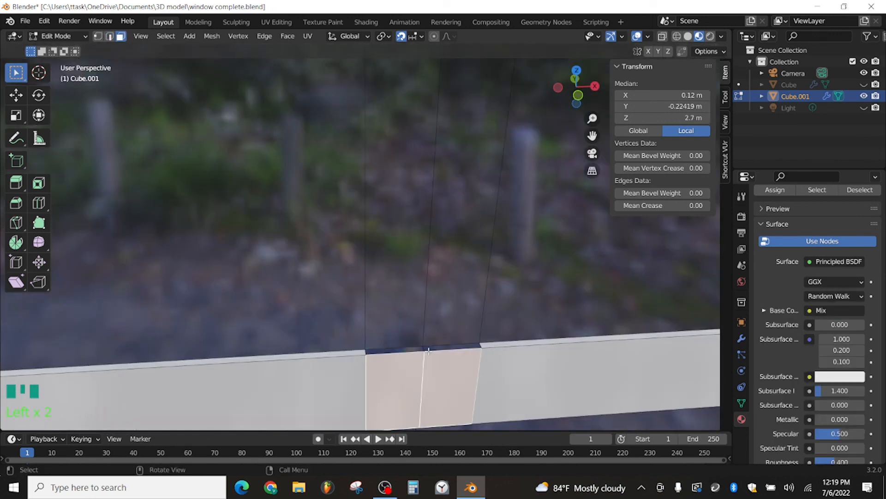
left_click(429, 349)
middle_click_drag(429, 351, 463, 362)
scroll(445, 313, "down", 3)
left_click(414, 305, "shift")
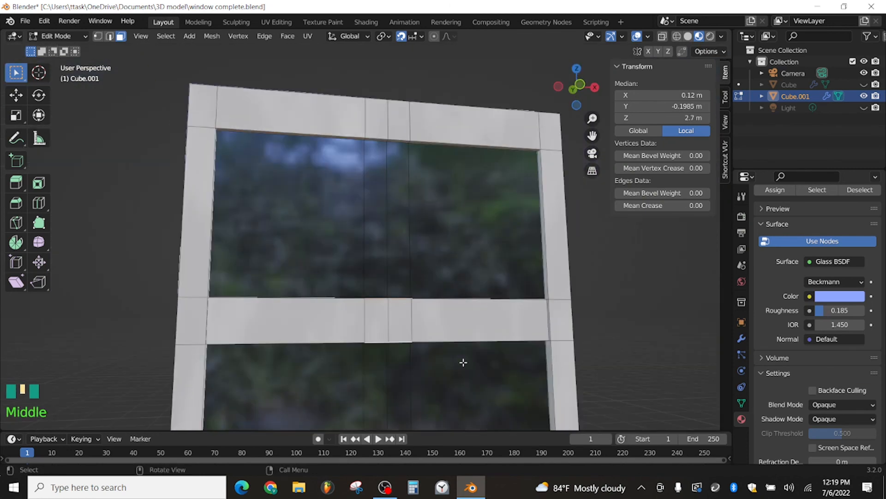
scroll(804, 223, "up", 7)
left_click(792, 216)
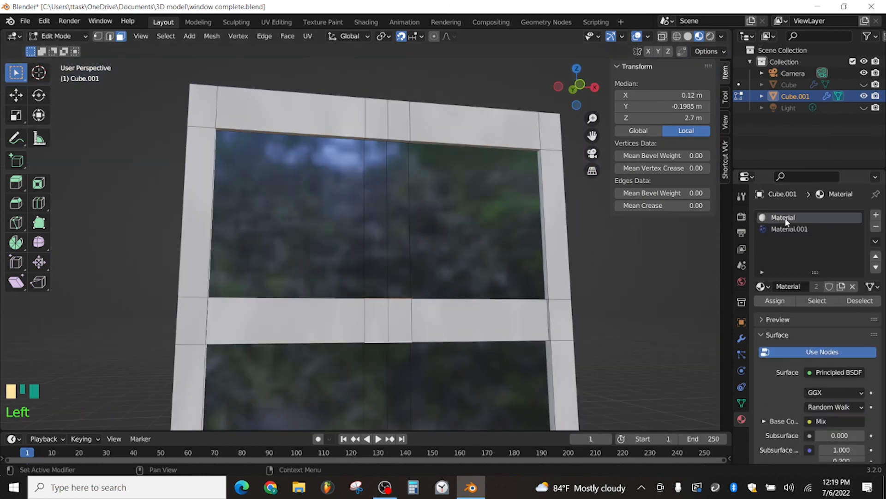
left_click(775, 300)
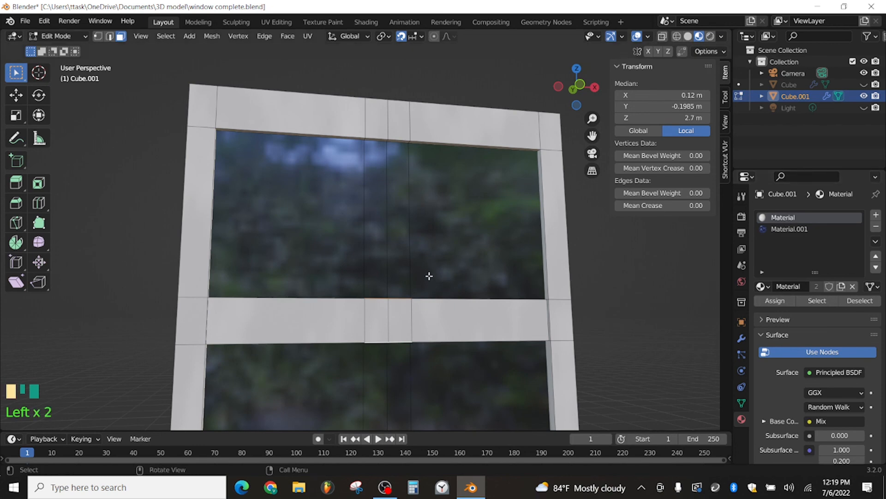
mouse_move(430, 276)
middle_mouse_down()
mouse_move(439, 331)
mouse_move(475, 368)
mouse_move(481, 362)
mouse_move(395, 325)
mouse_move(415, 223)
mouse_move(412, 270)
middle_mouse_up()
scroll(402, 305, "down", 2)
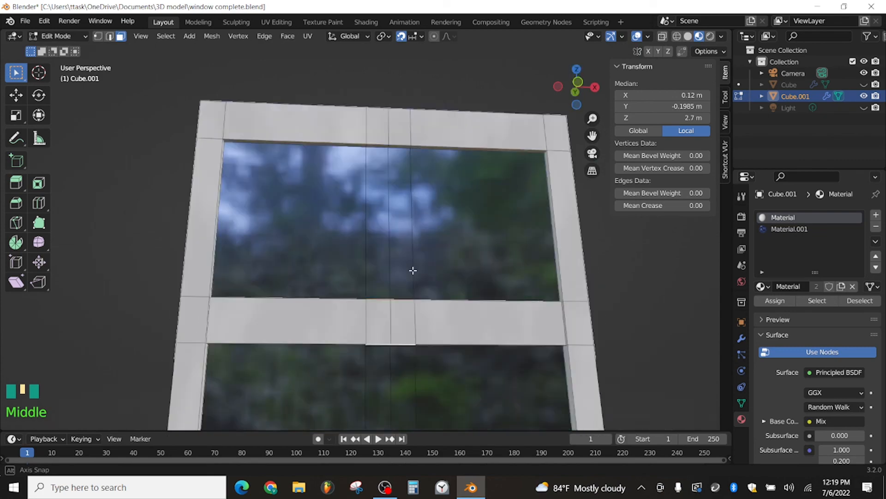